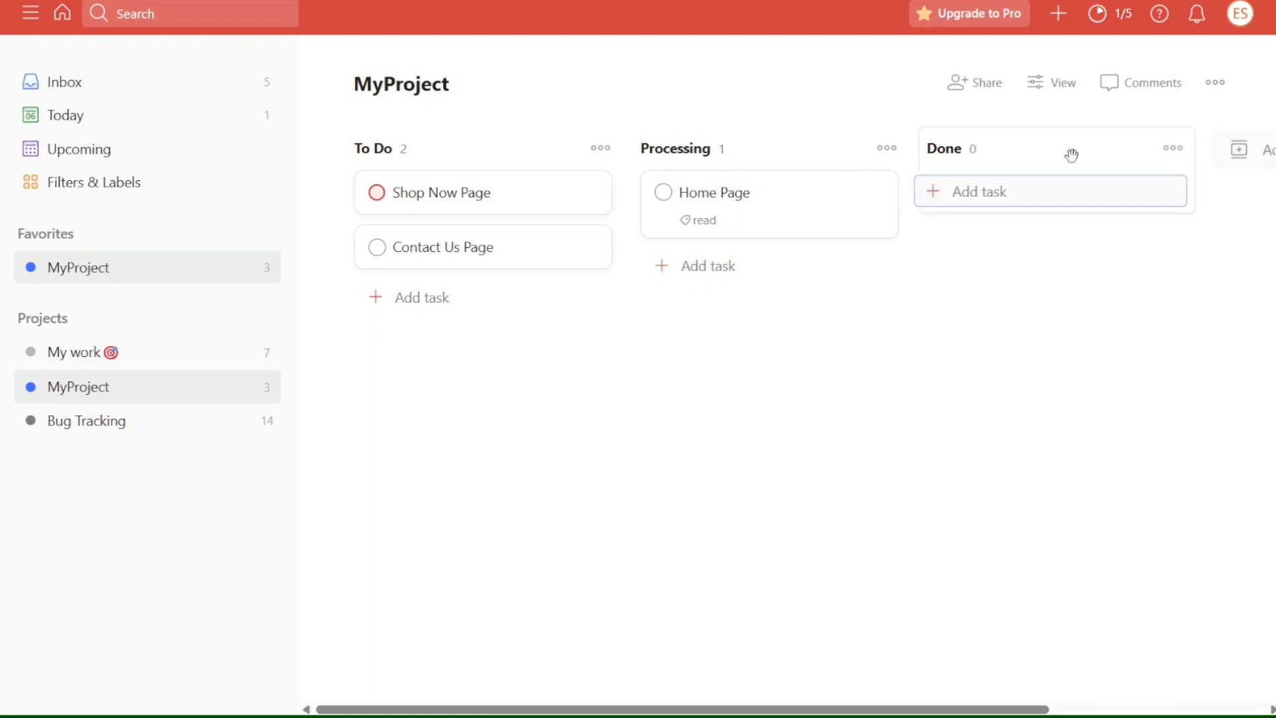
- Move the Home Page task to Done and complete it, and move Shop Now Page to Processing
left_click_drag(770, 209, 971, 181)
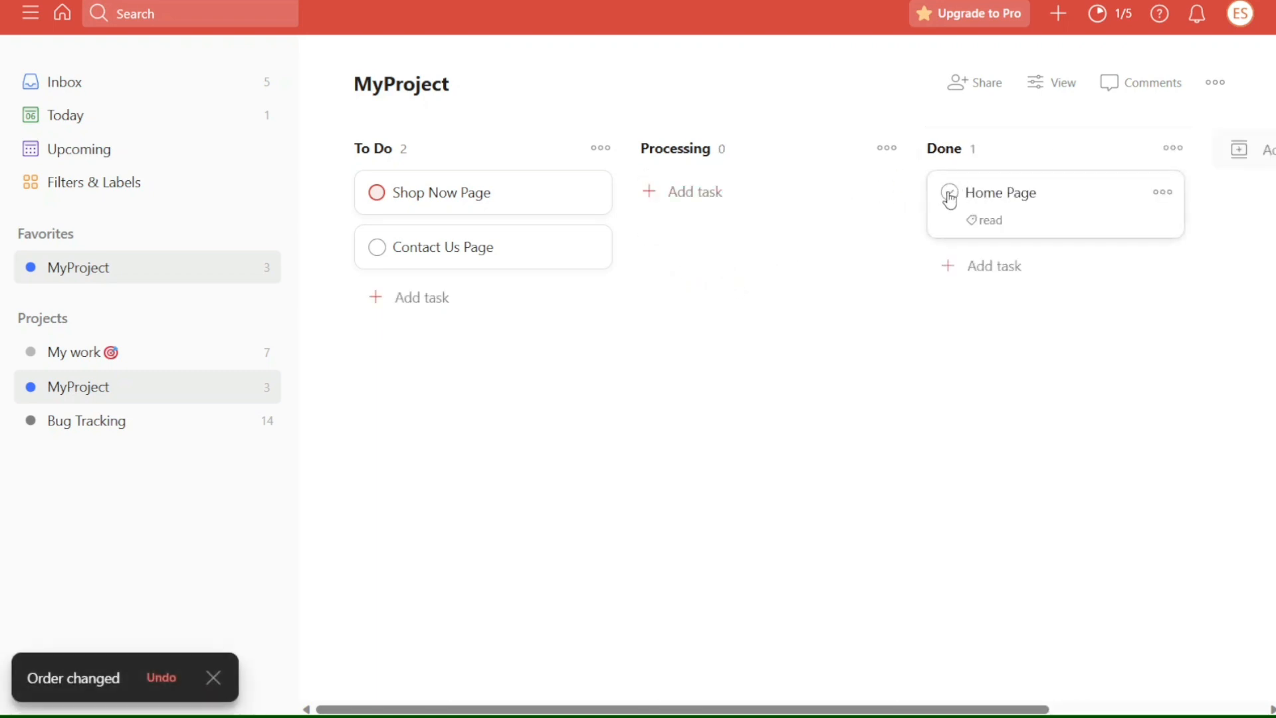
left_click(950, 194)
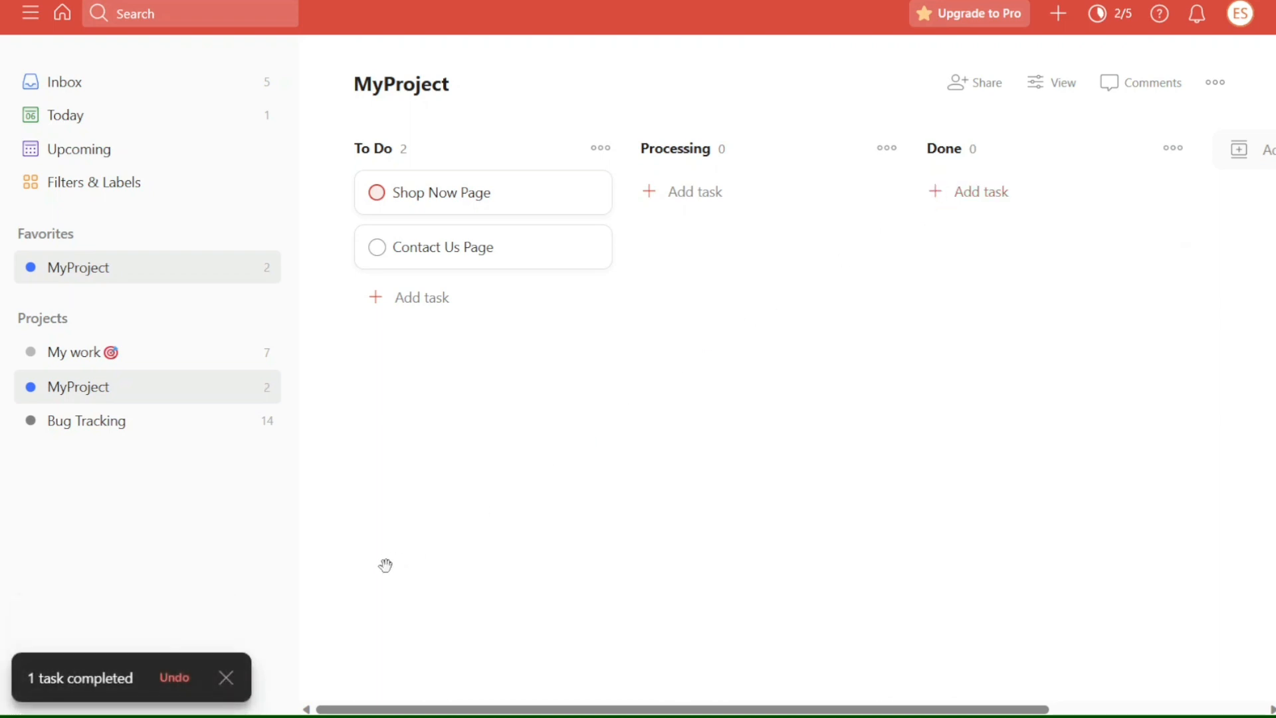
left_click_drag(516, 199, 706, 227)
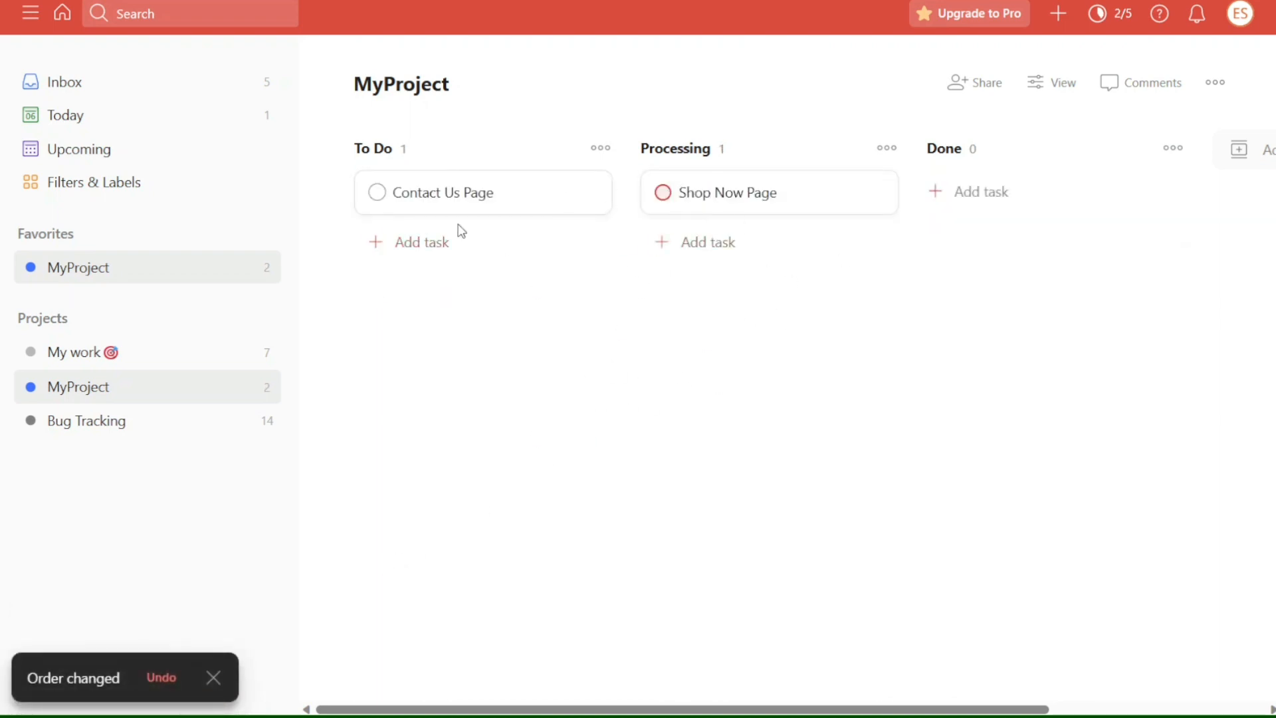
left_click(1058, 13)
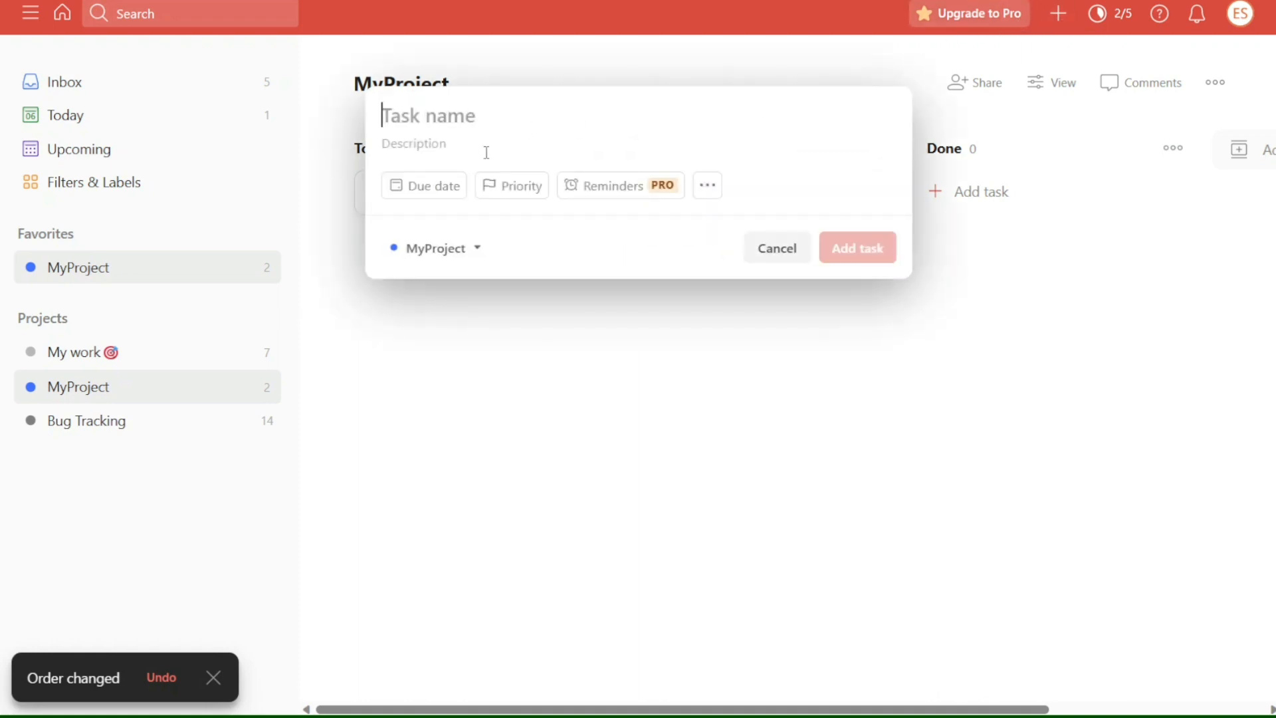
left_click(502, 189)
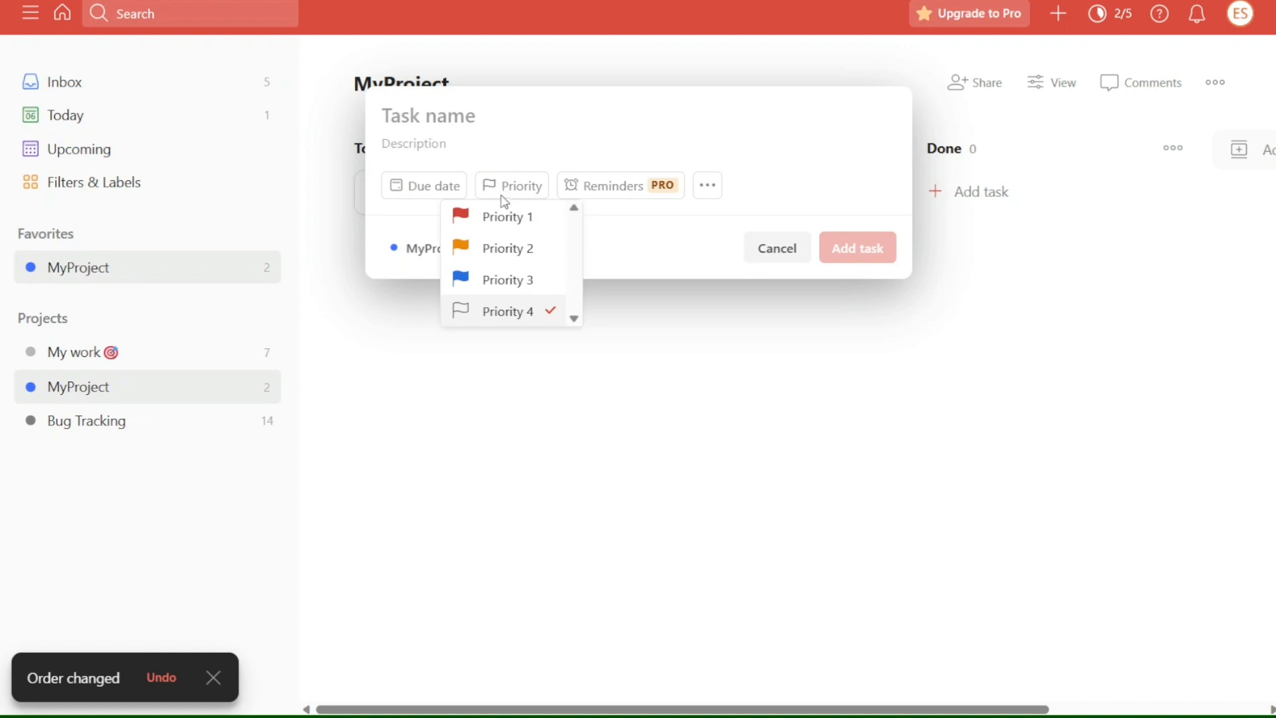
left_click(510, 218)
left_click(458, 249)
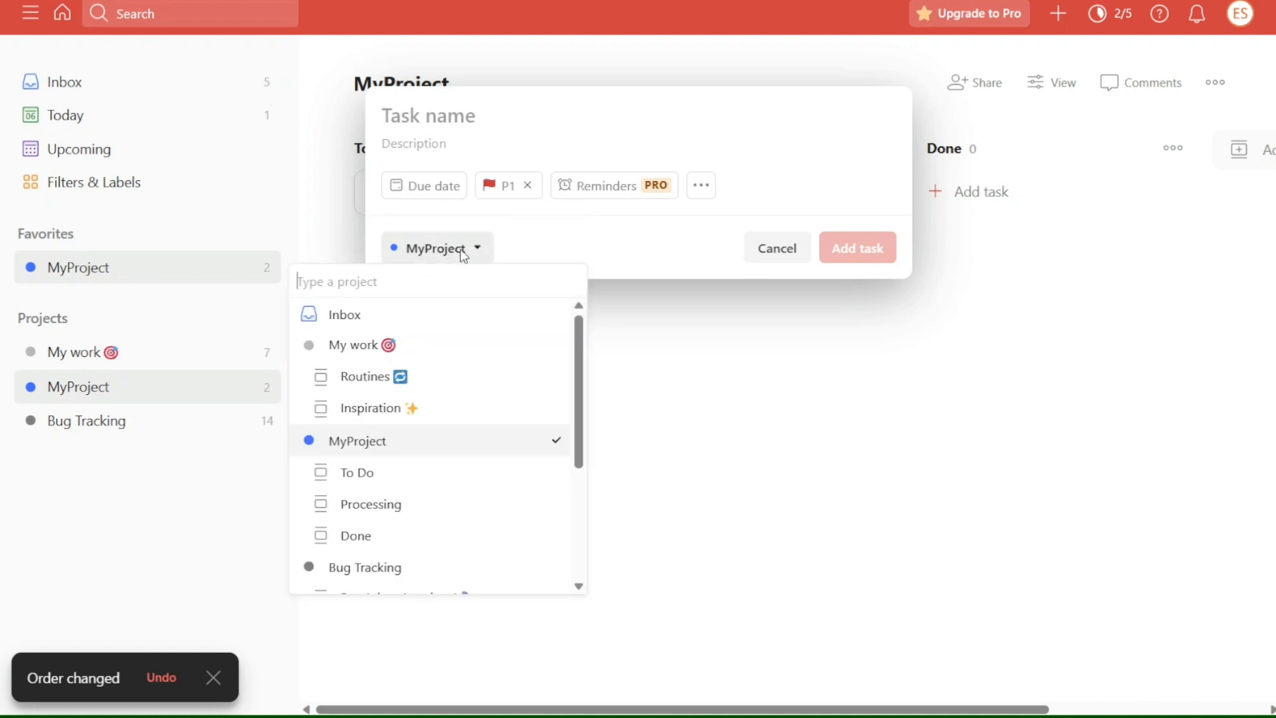
left_click(776, 254)
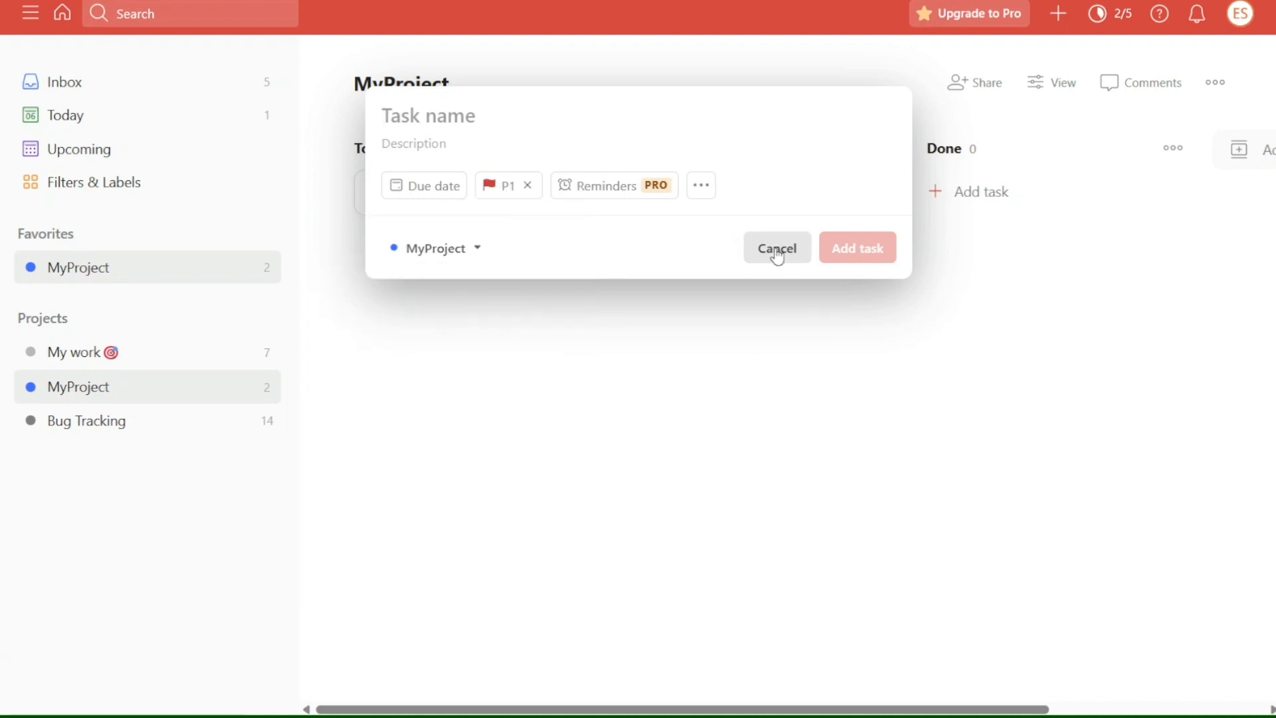
left_click(626, 376)
left_click(171, 423)
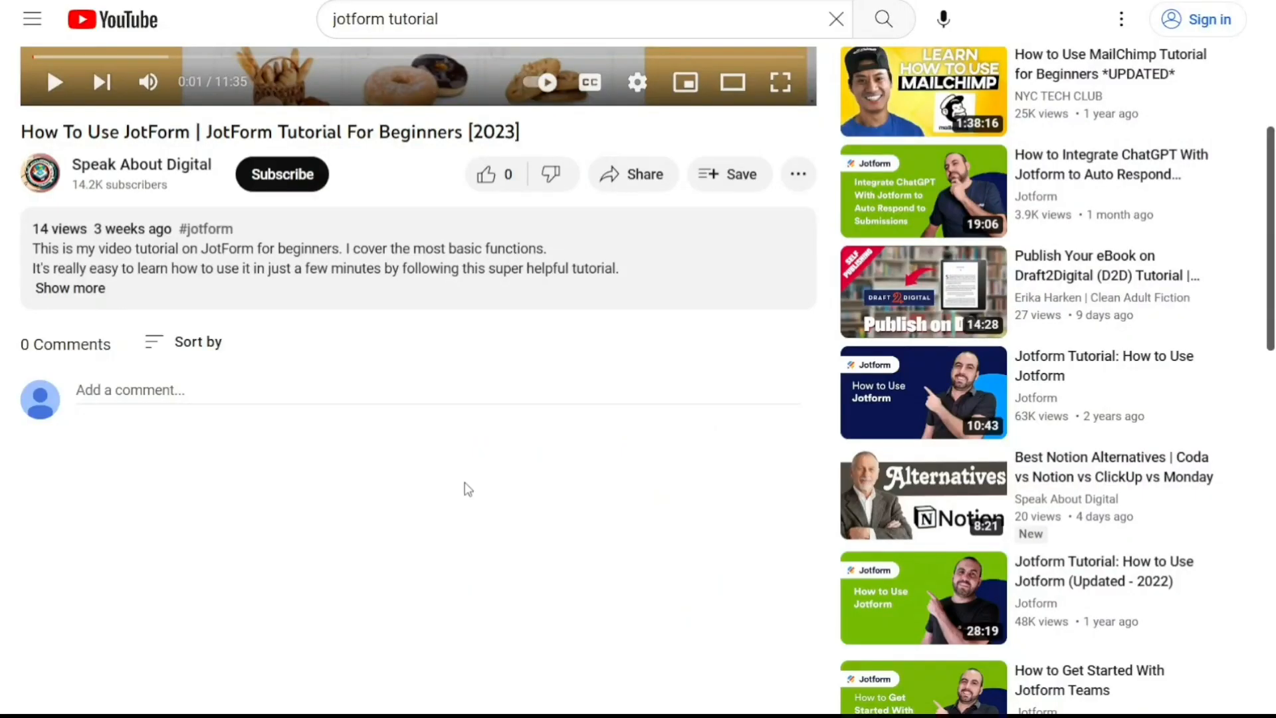
left_click(83, 288)
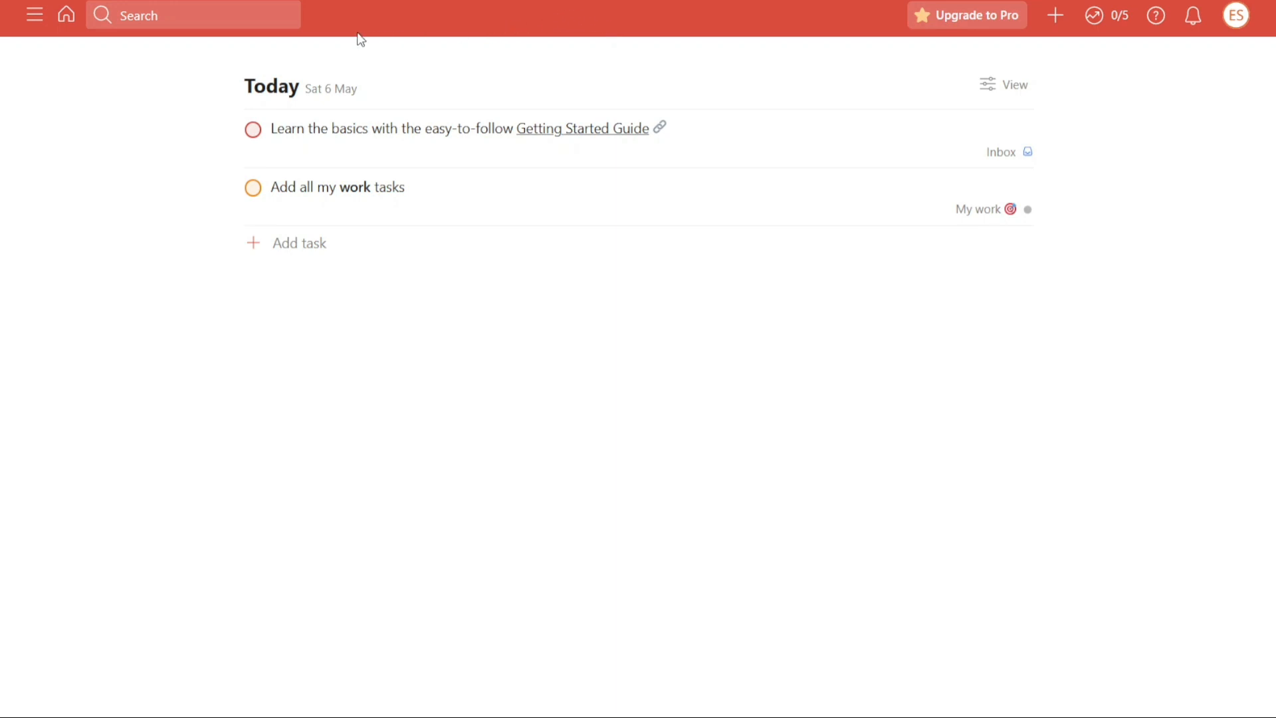
- Show the sidebar and open the Inbox to examine its tasks grouped by priority
left_click(33, 23)
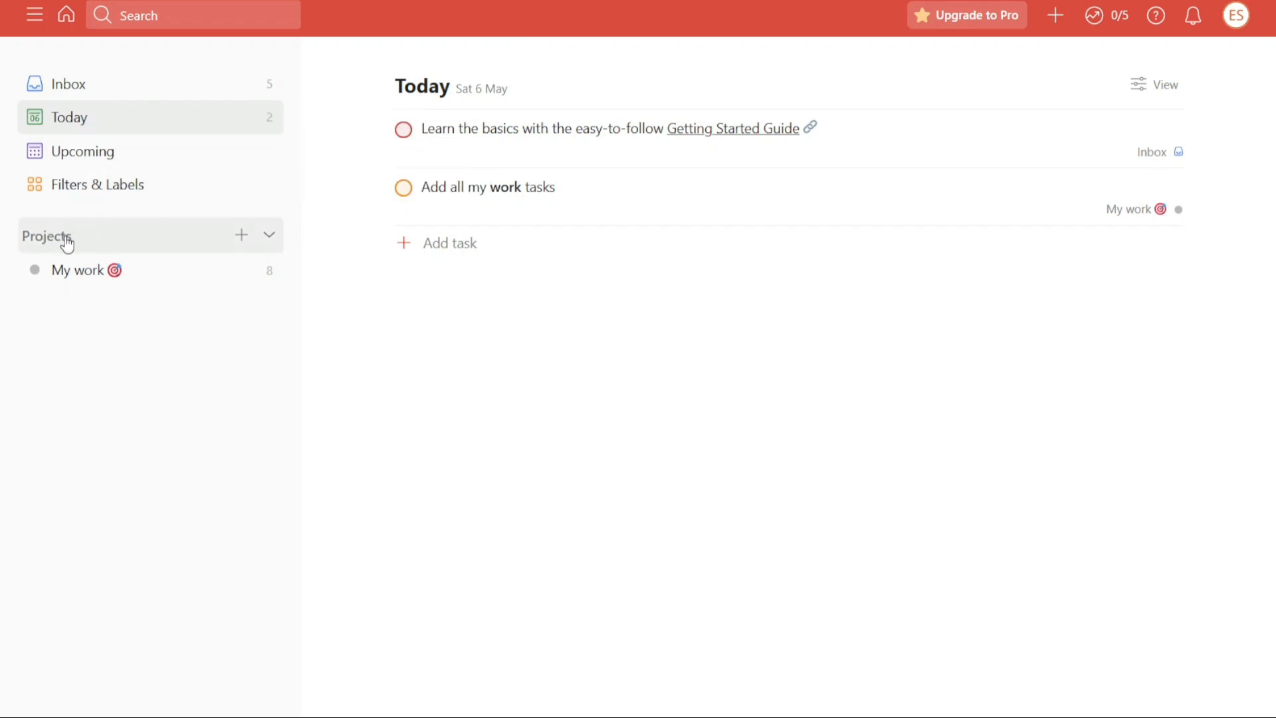
left_click(90, 97)
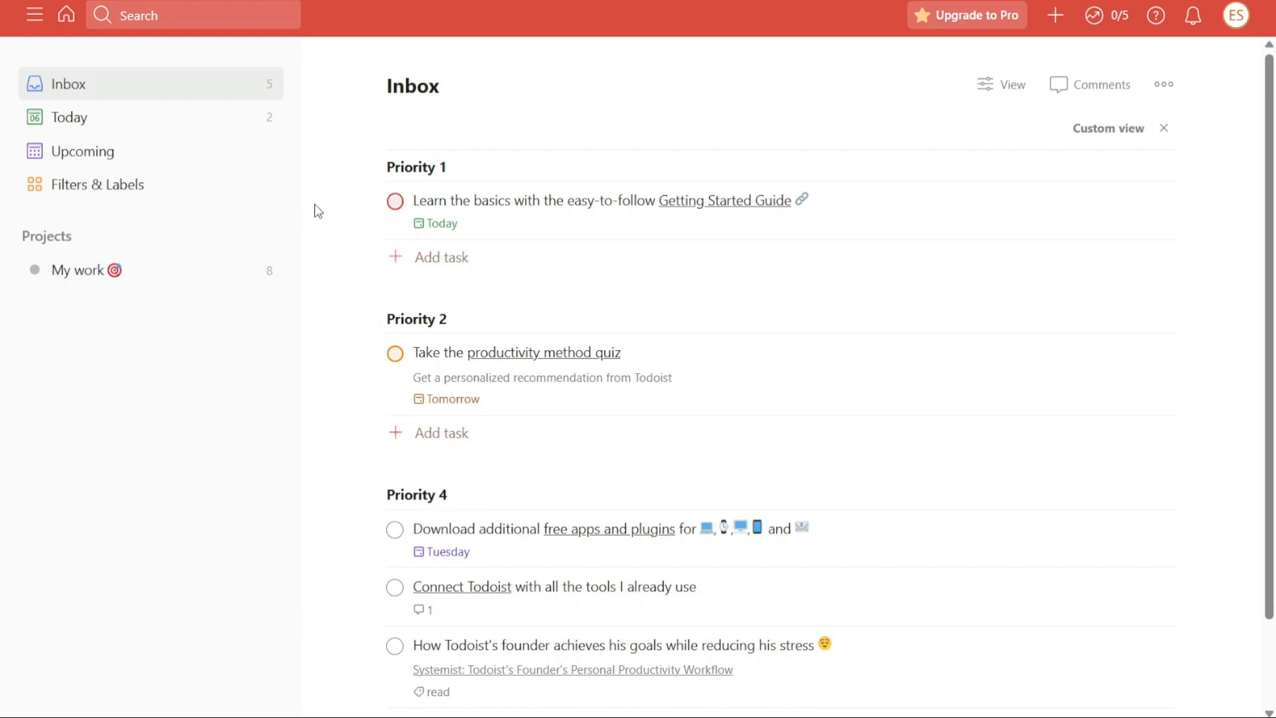
- Mark the "Download additional free apps and plugins" task in the Inbox as complete, and undo the completion
left_click(395, 530)
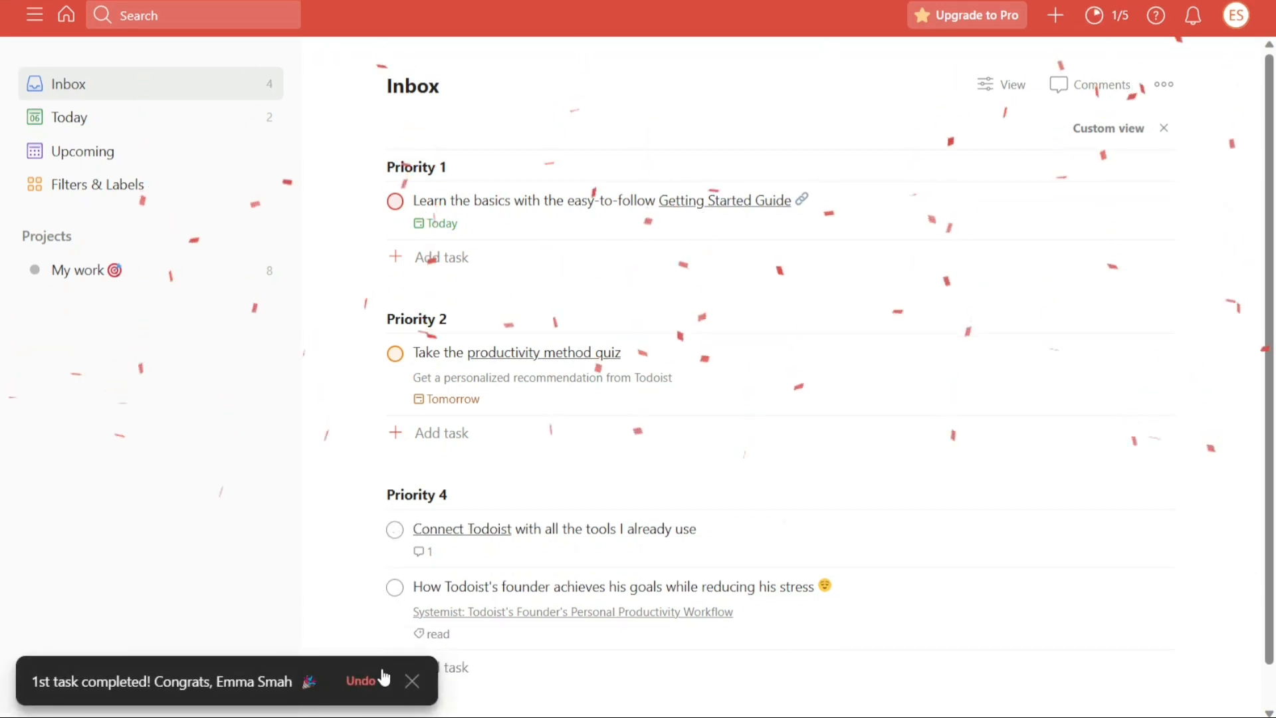
left_click(370, 678)
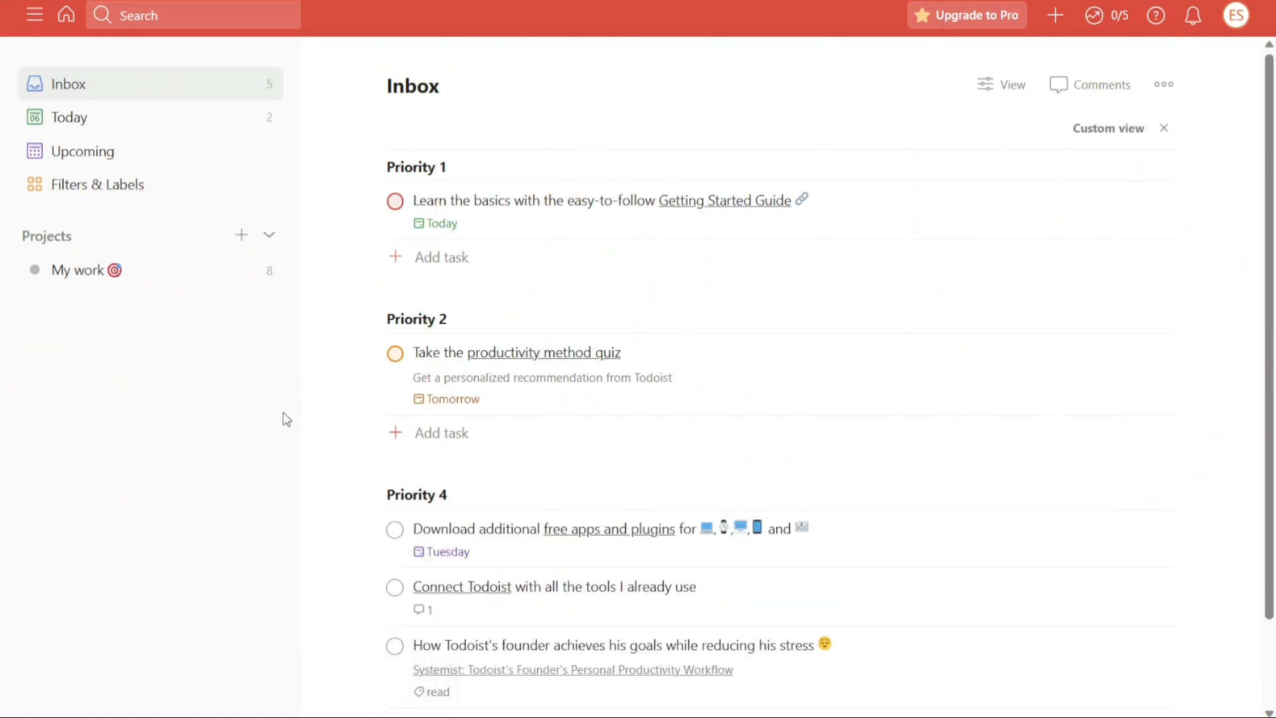
- Open the Today view and mark the "Add all my work tasks" task as complete
left_click(151, 132)
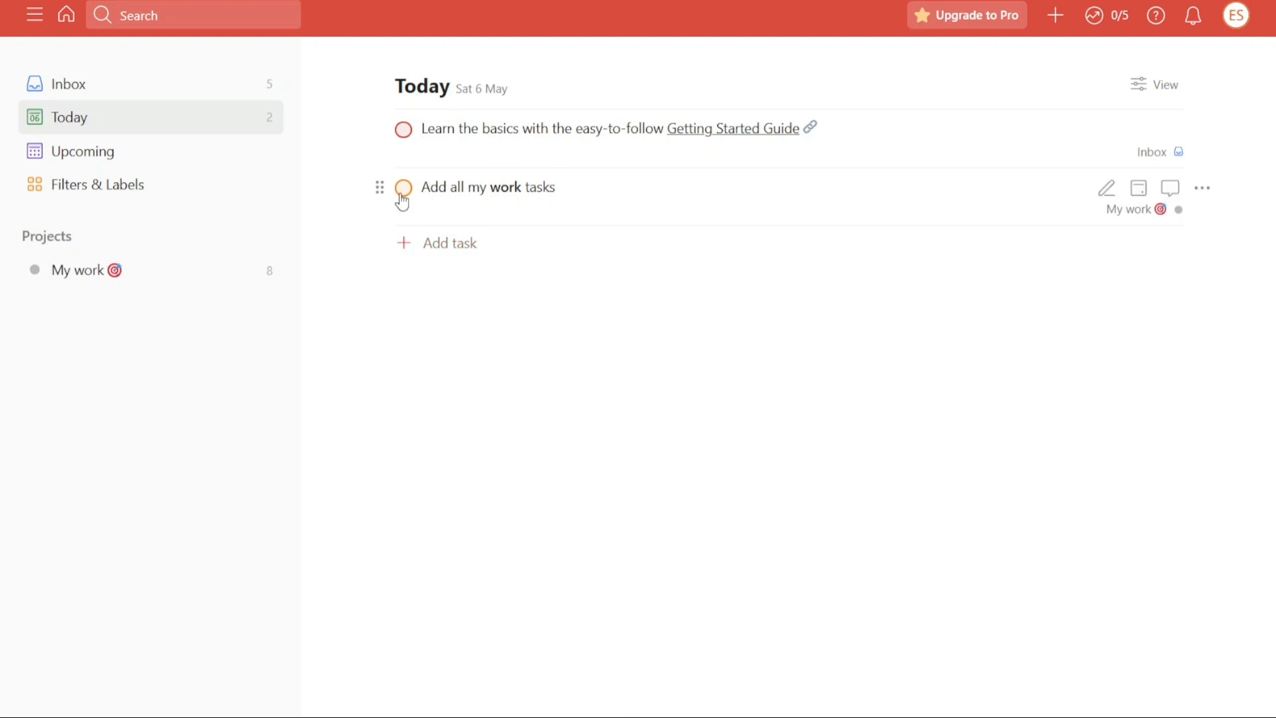
left_click(404, 188)
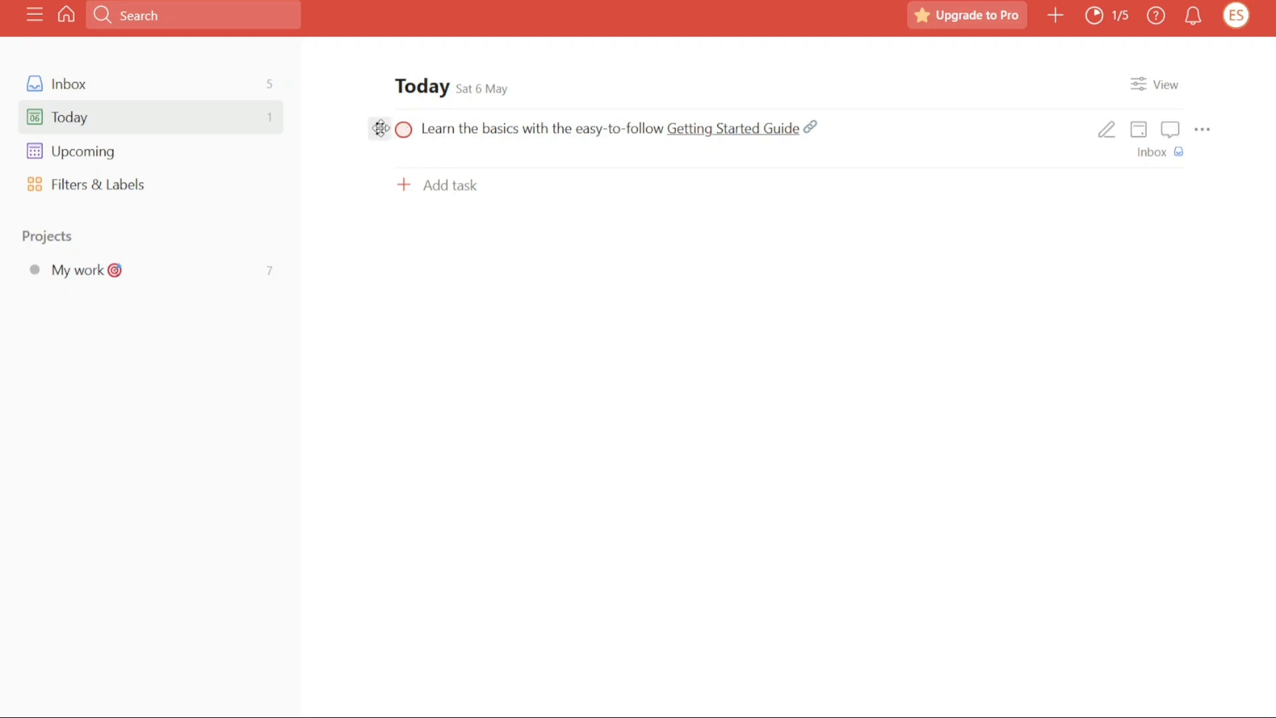
mouse_move(380, 127)
left_mouse_down()
mouse_move(415, 222)
mouse_move(377, 130)
left_mouse_up()
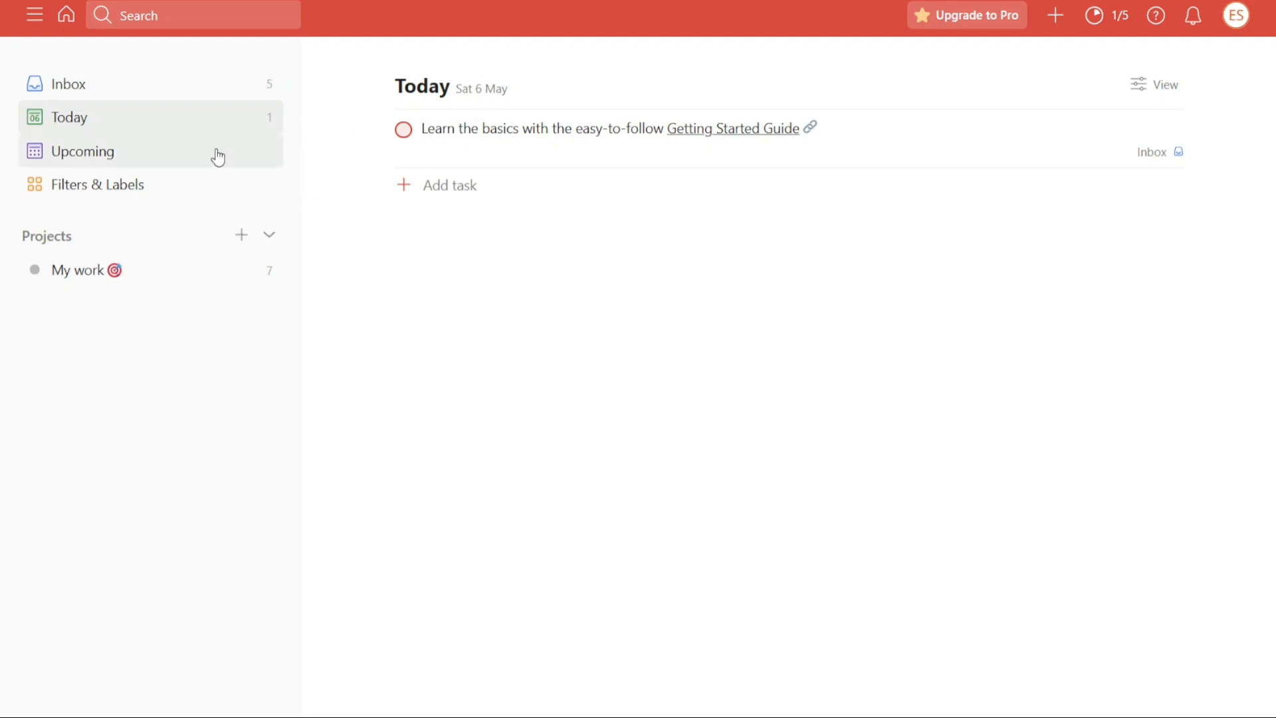
- Open the Upcoming view to examine the tasks scheduled by date
left_click(218, 157)
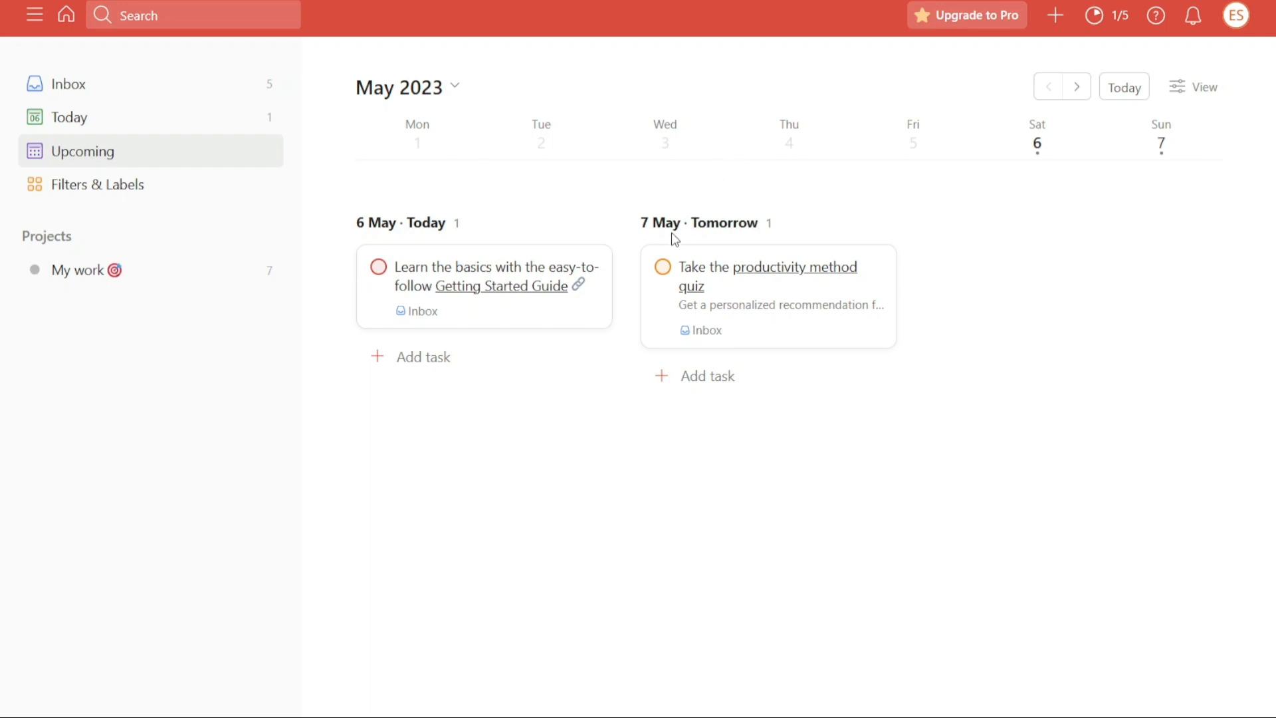
mouse_move(493, 325)
left_mouse_down()
mouse_move(768, 329)
mouse_move(511, 317)
left_mouse_up()
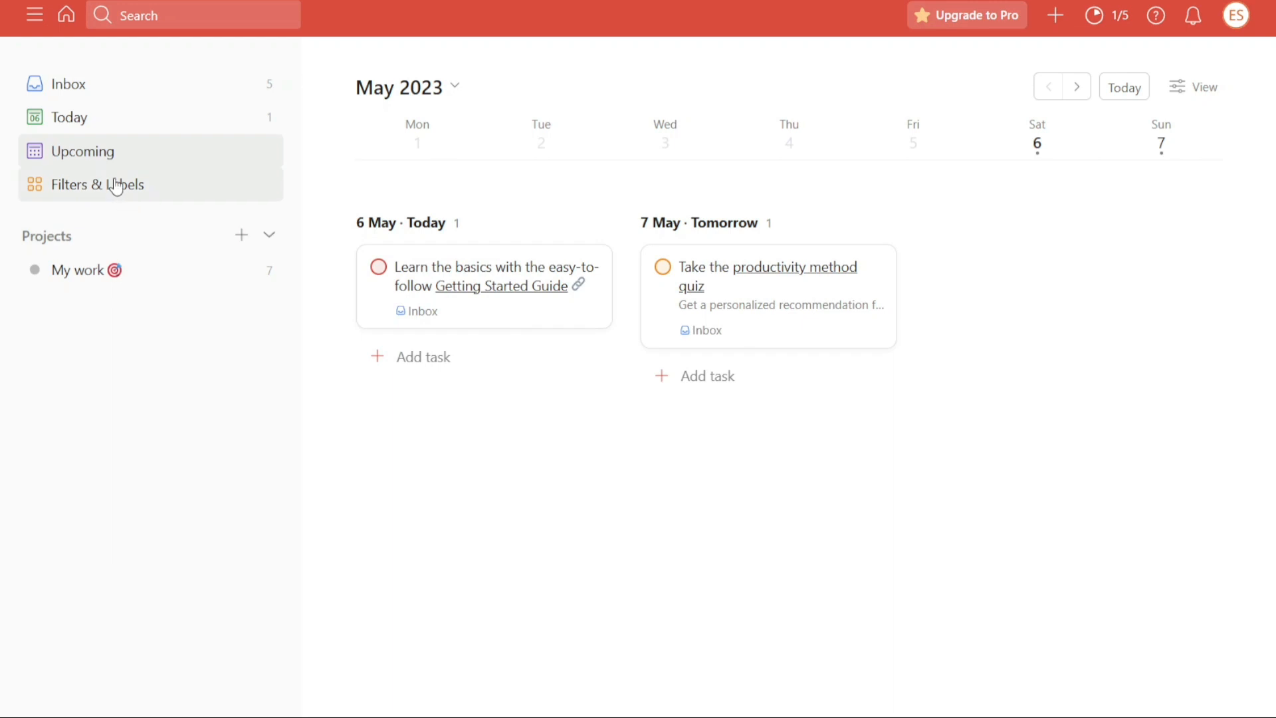
- Open Filters & Labels, look at the new filter form, and view the tasks under the Assigned to me and Priority 1 filters
left_click(117, 185)
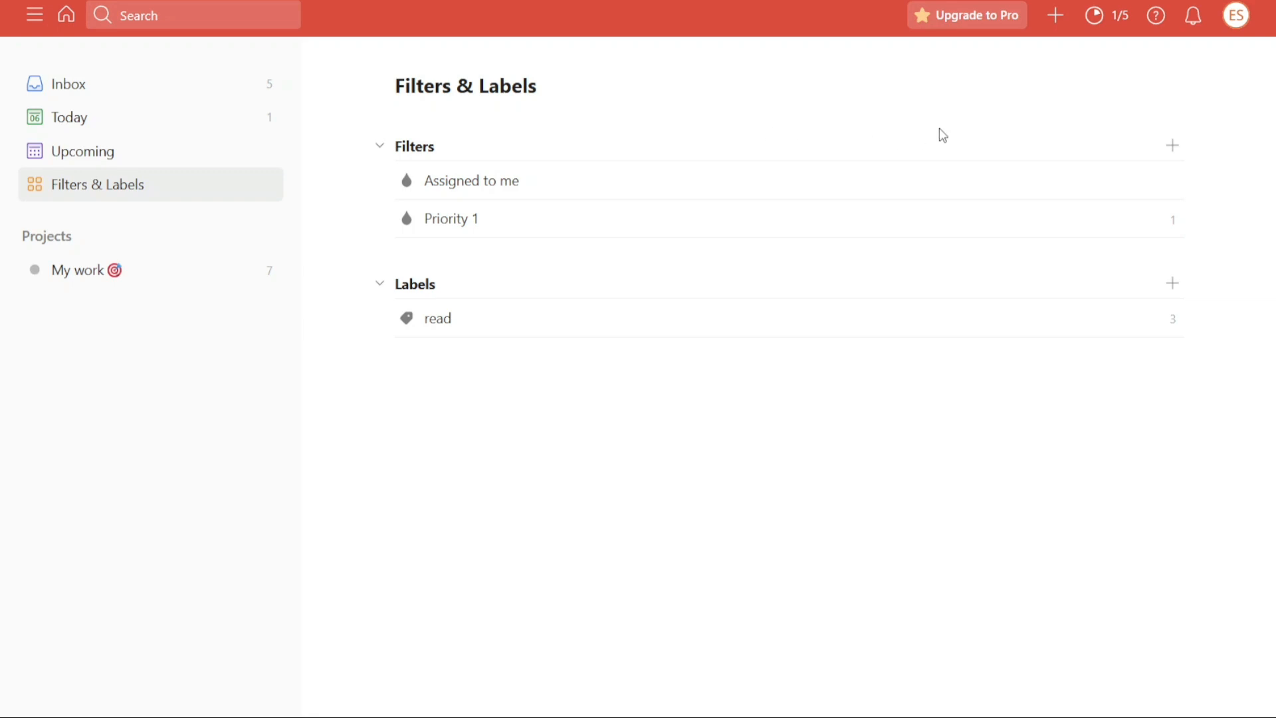
left_click(1173, 145)
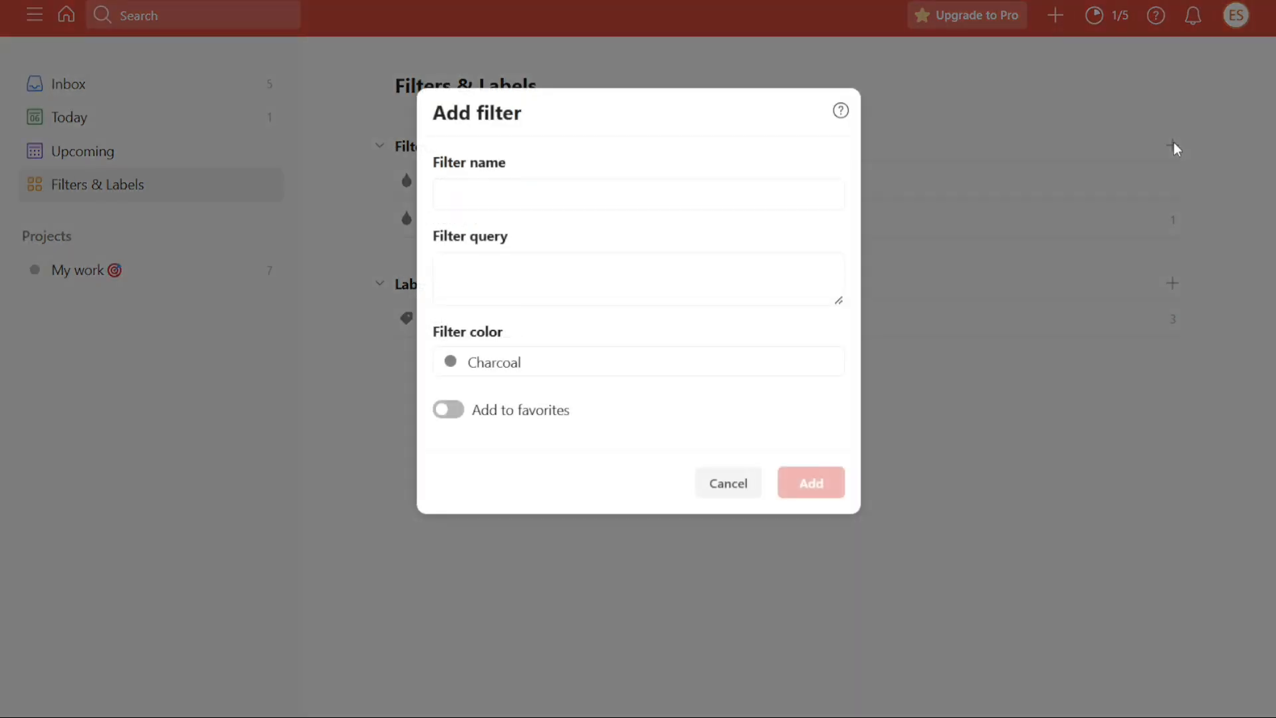
left_click(740, 477)
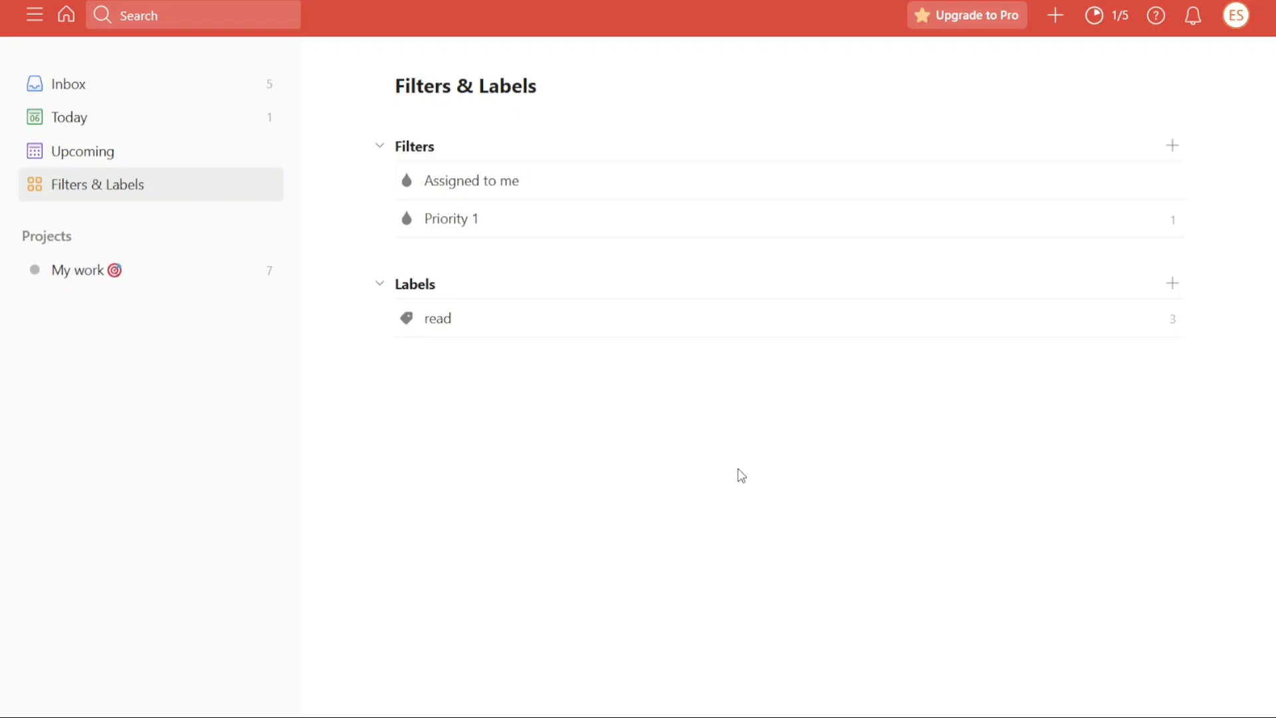
left_click(528, 191)
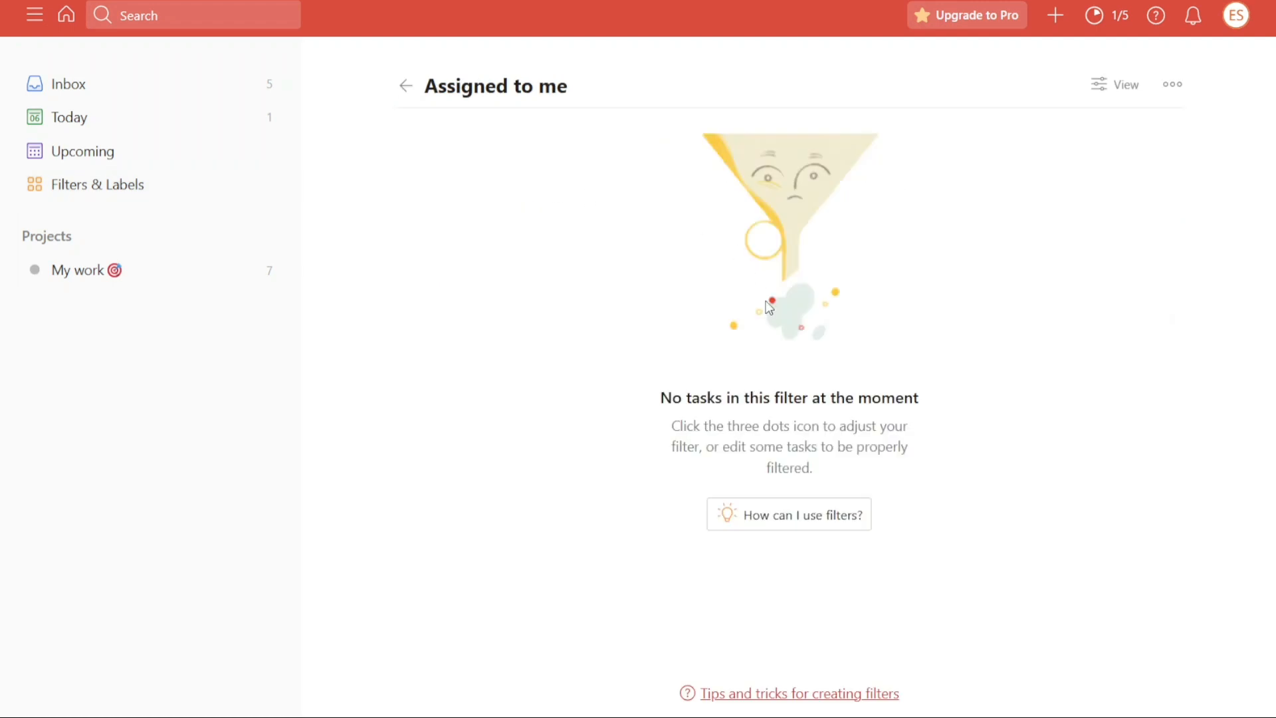
left_click(406, 87)
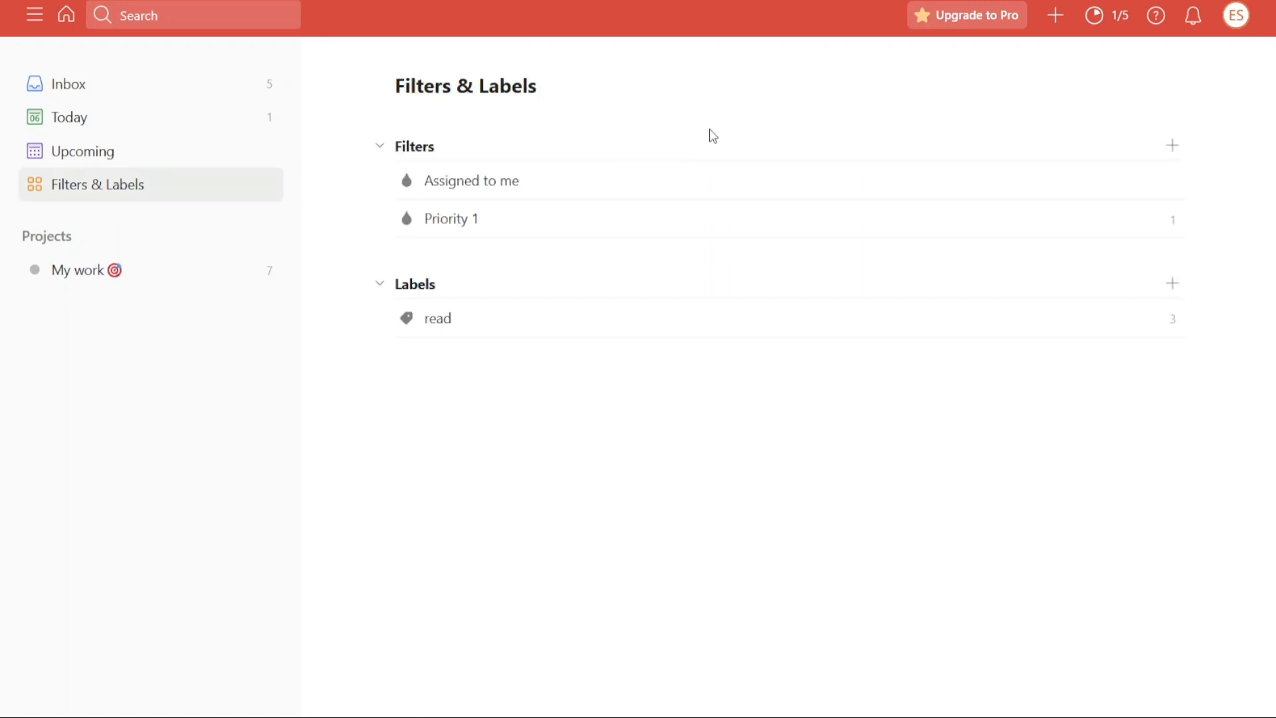
left_click(463, 231)
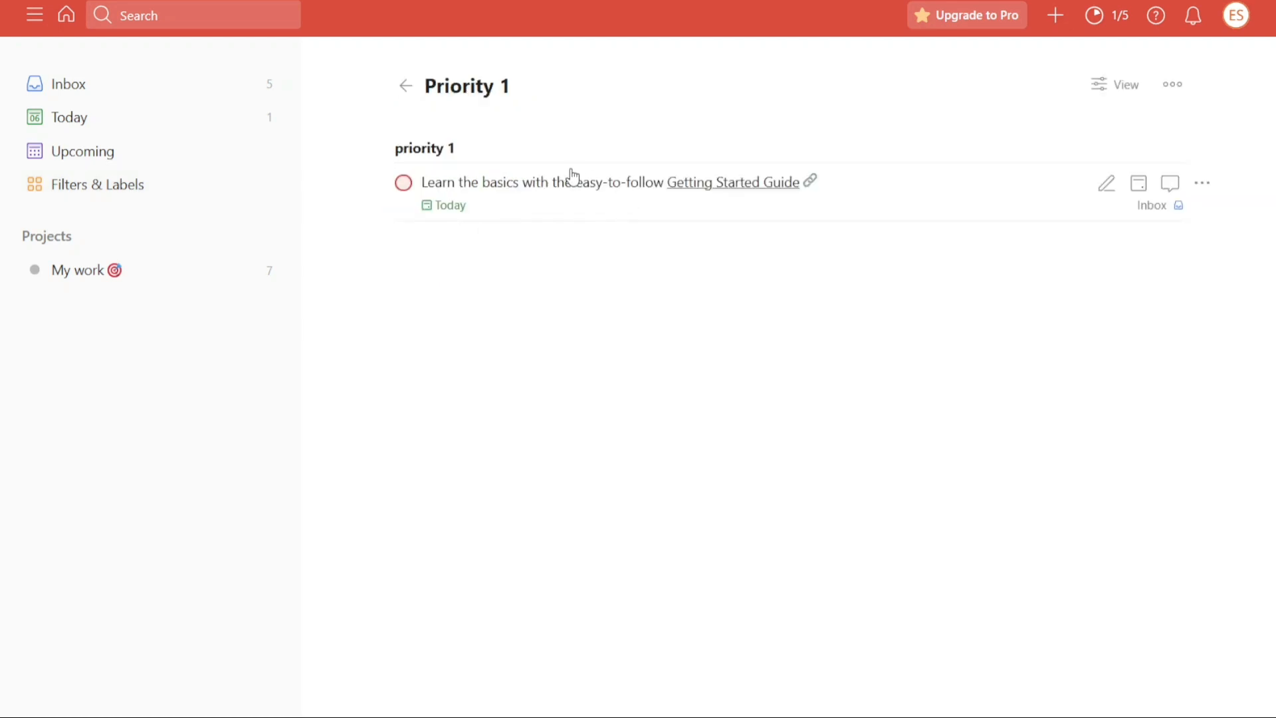
left_click(406, 86)
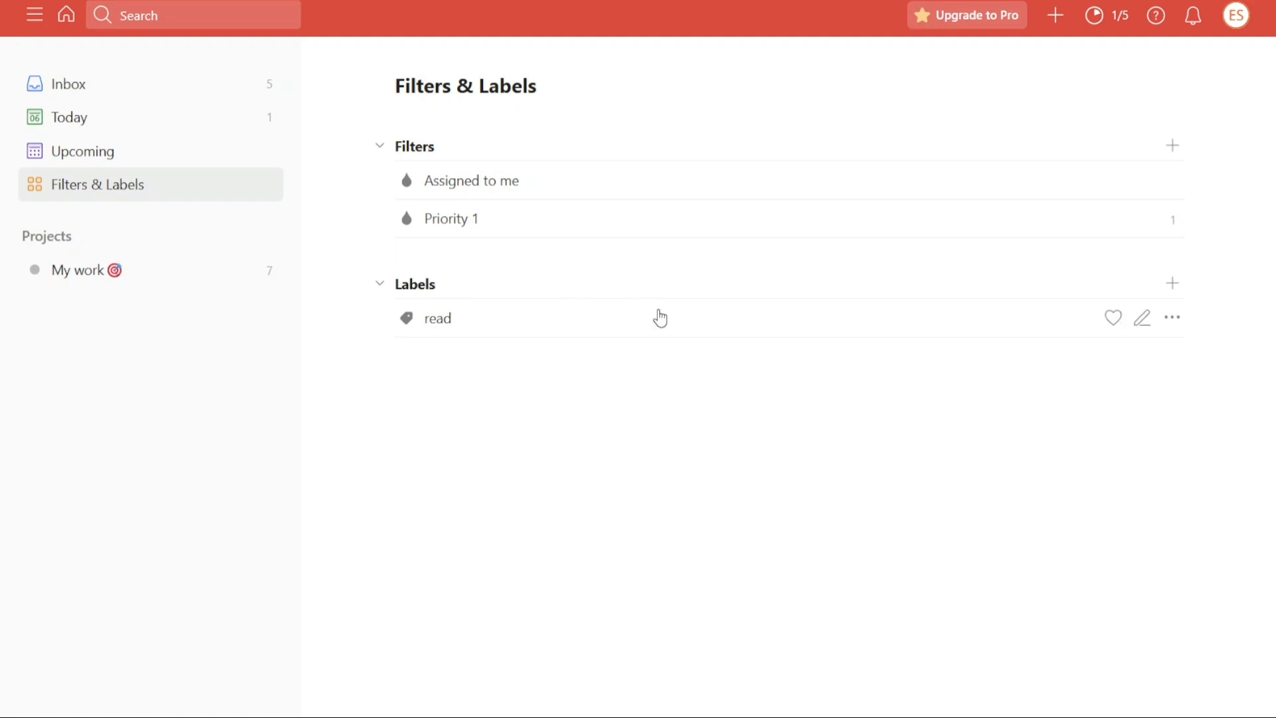
left_click(1174, 283)
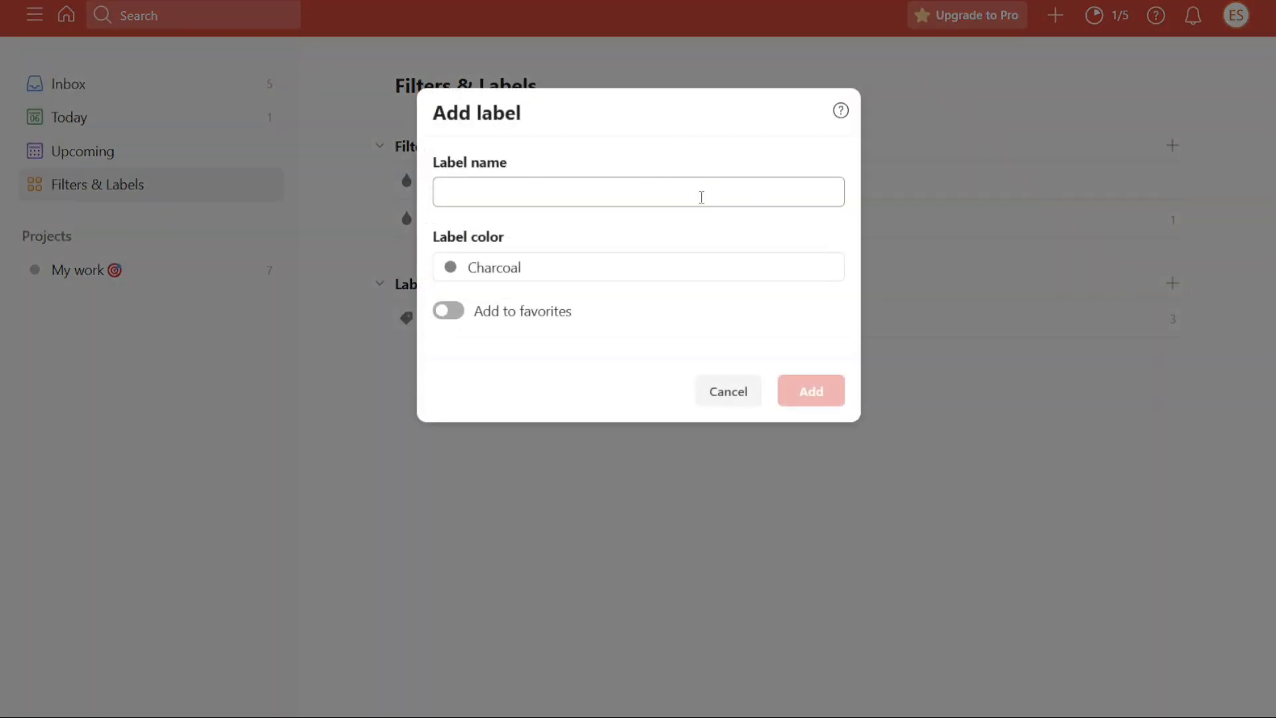
left_click(584, 271)
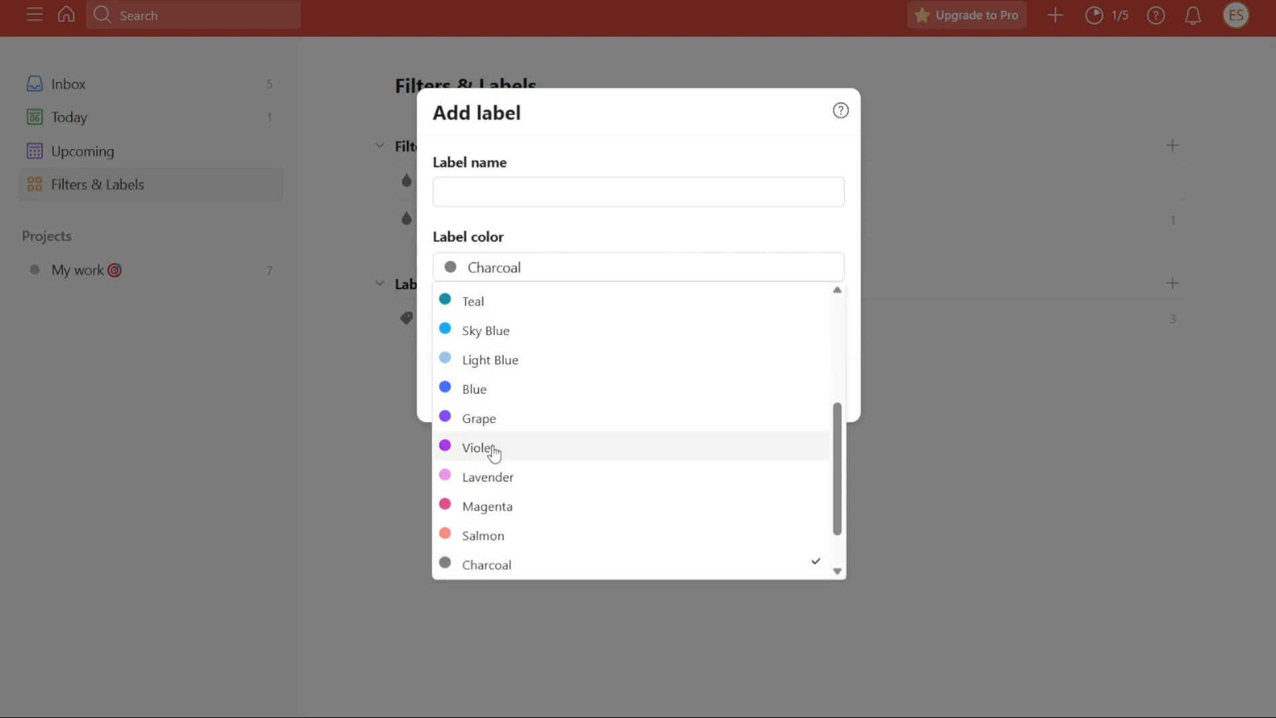
left_click(577, 245)
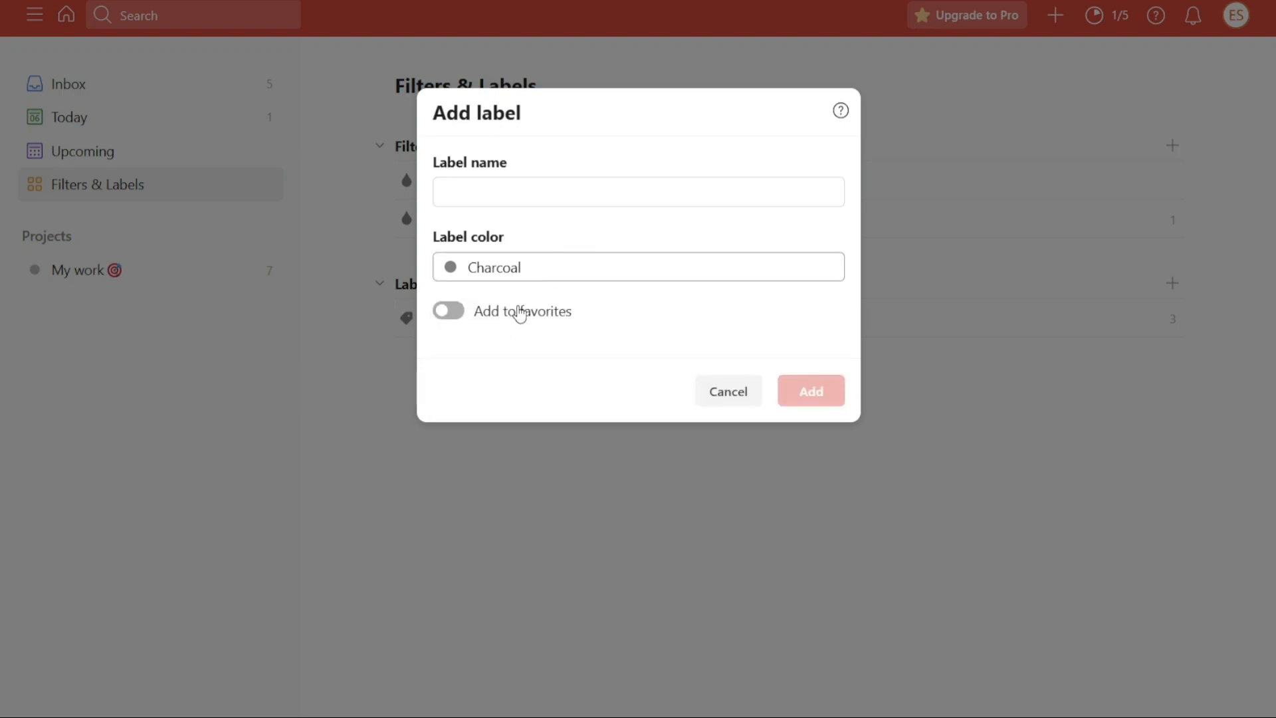
left_click(719, 389)
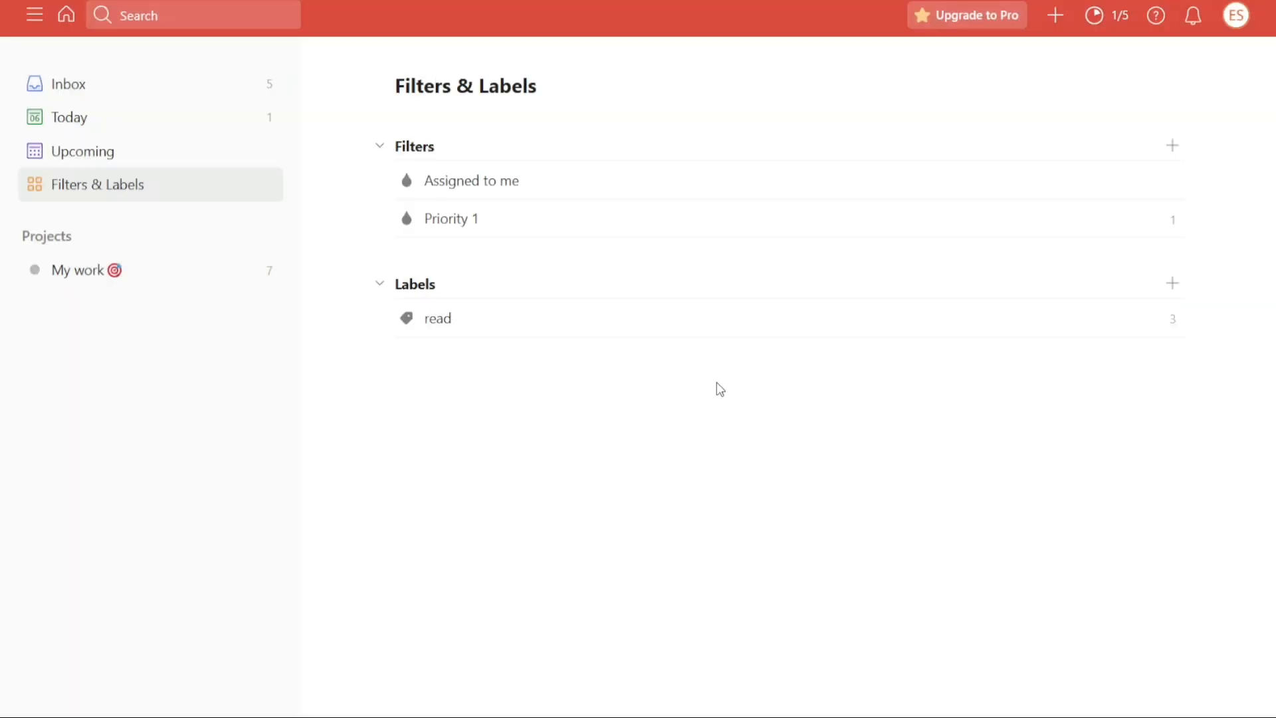
- Open the Projects overview to examine the active projects, keeping the sidebar shown
left_click(81, 243)
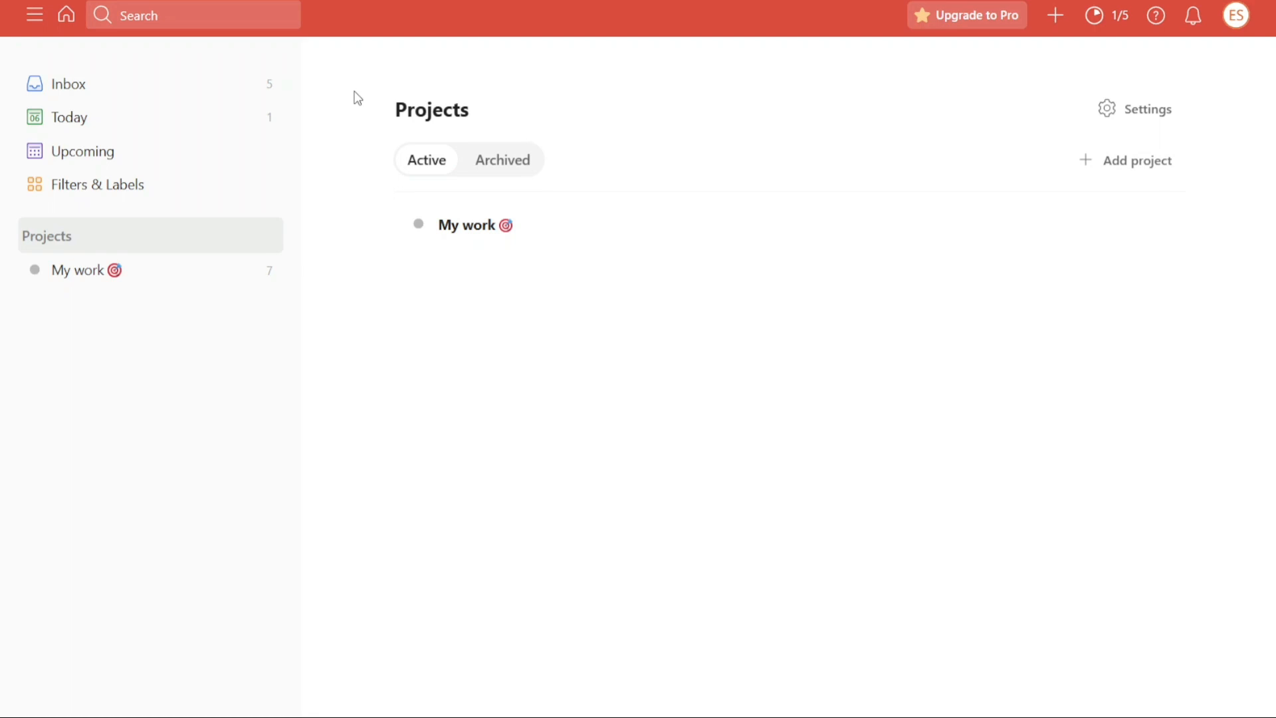
left_click(33, 20)
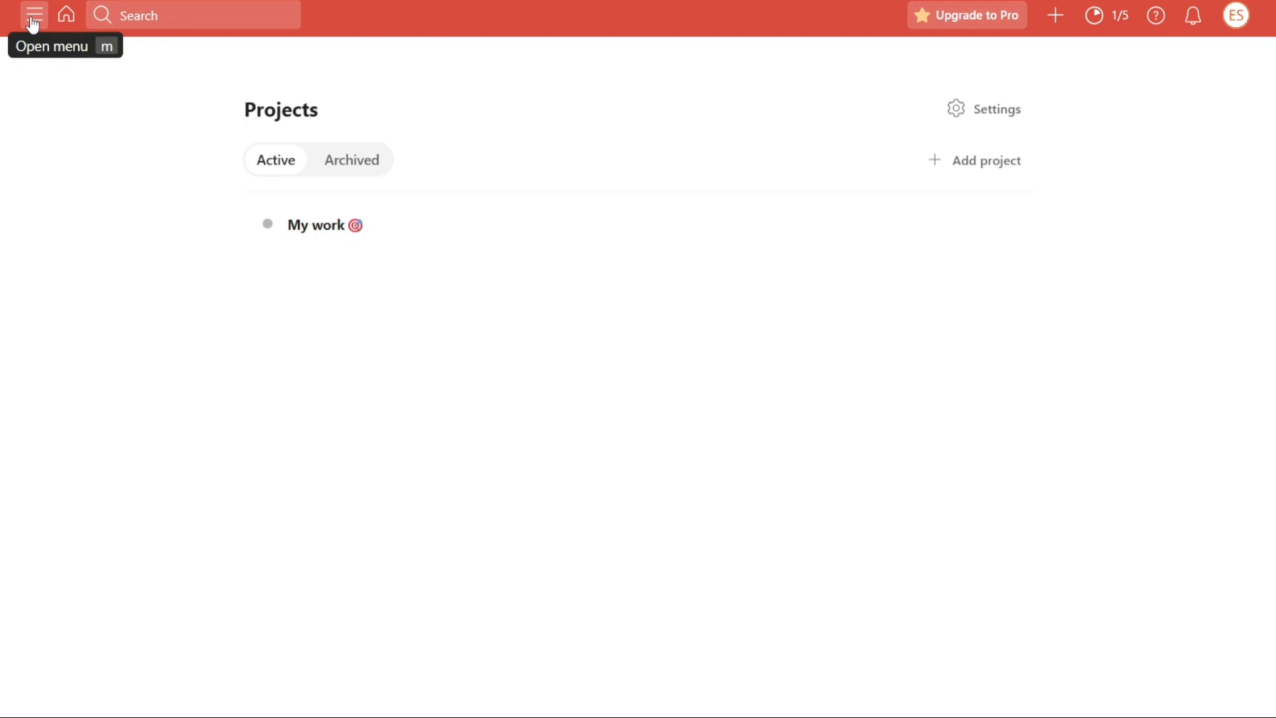
left_click(32, 20)
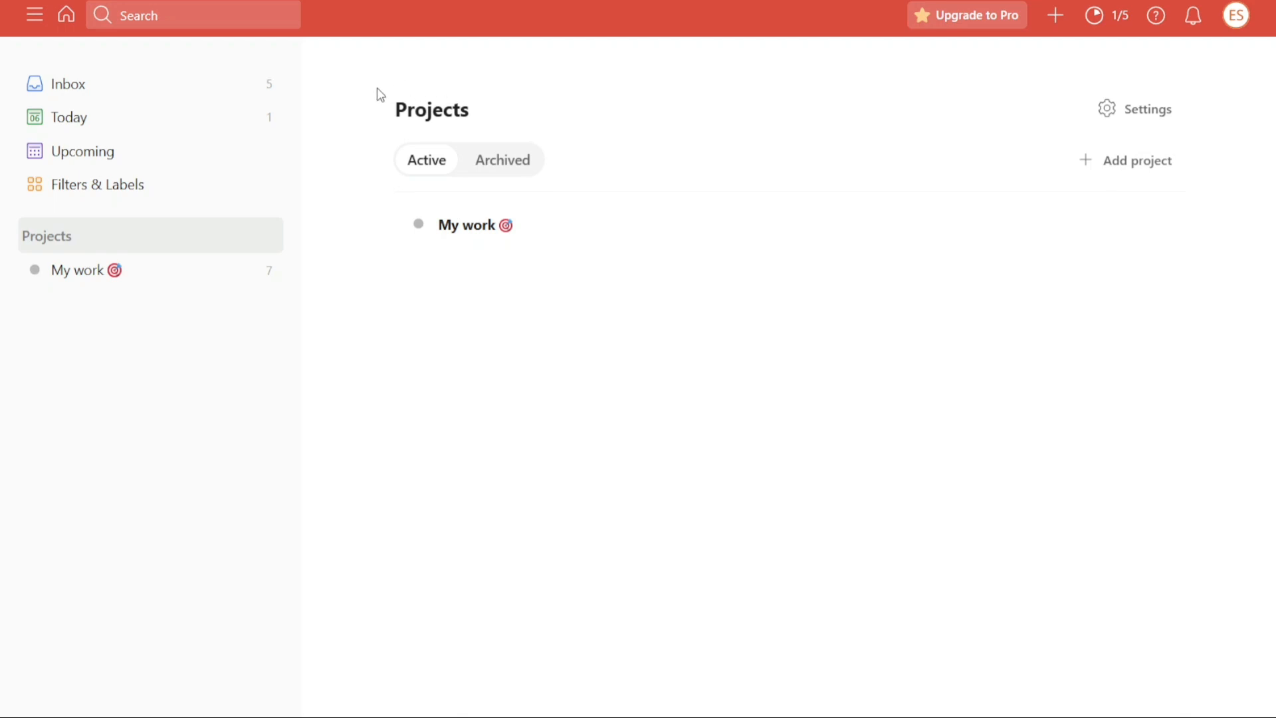
- Start a new project named MyProject and set its color to Blue
mouse_move(245, 237)
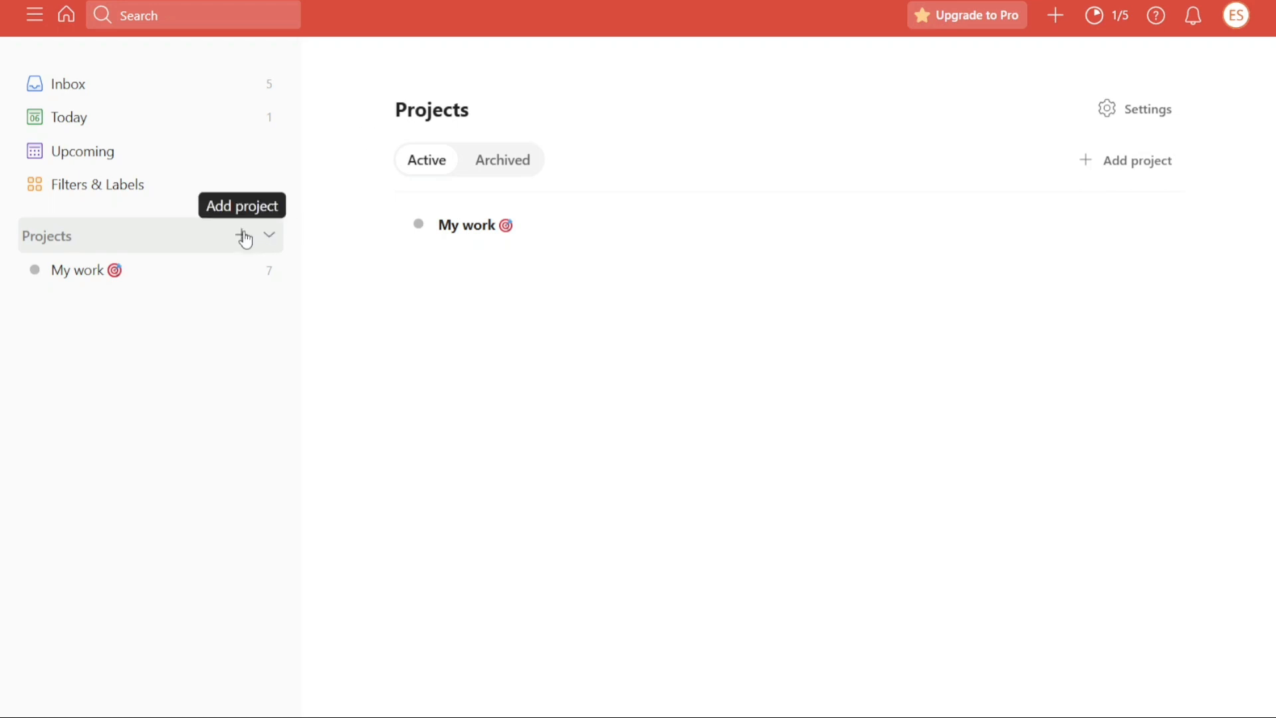
left_click(243, 235)
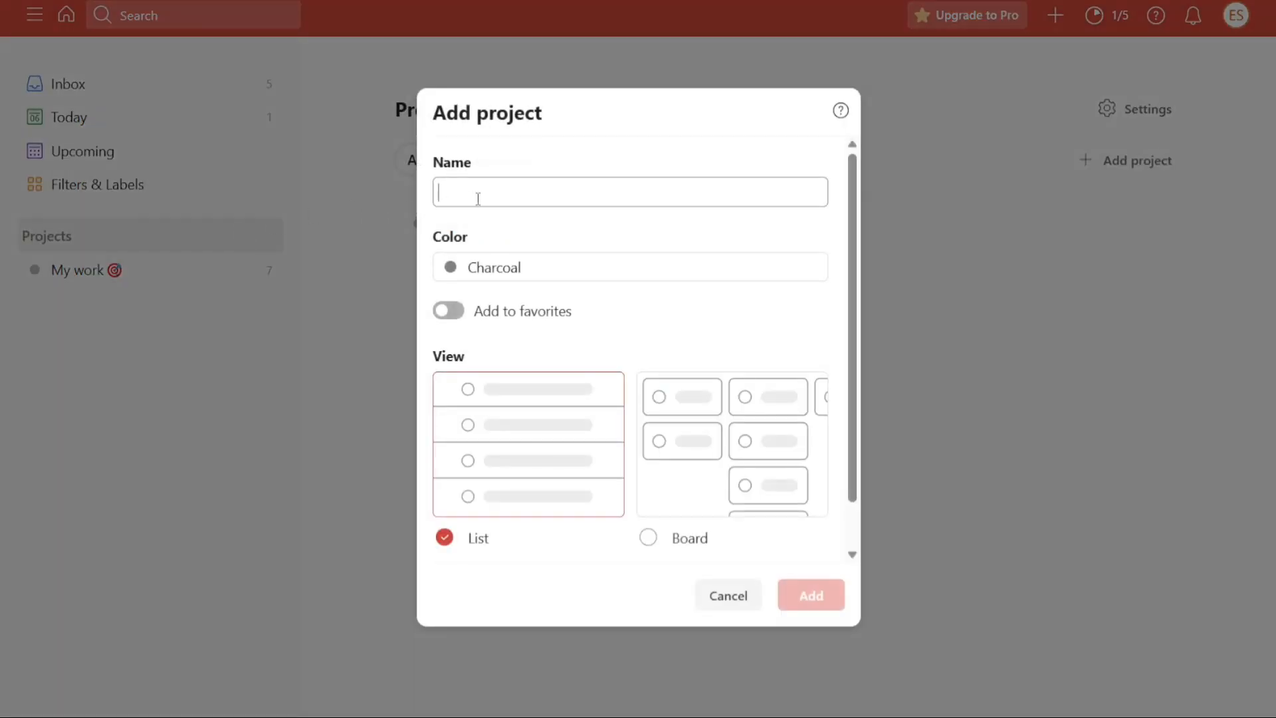
type("My")
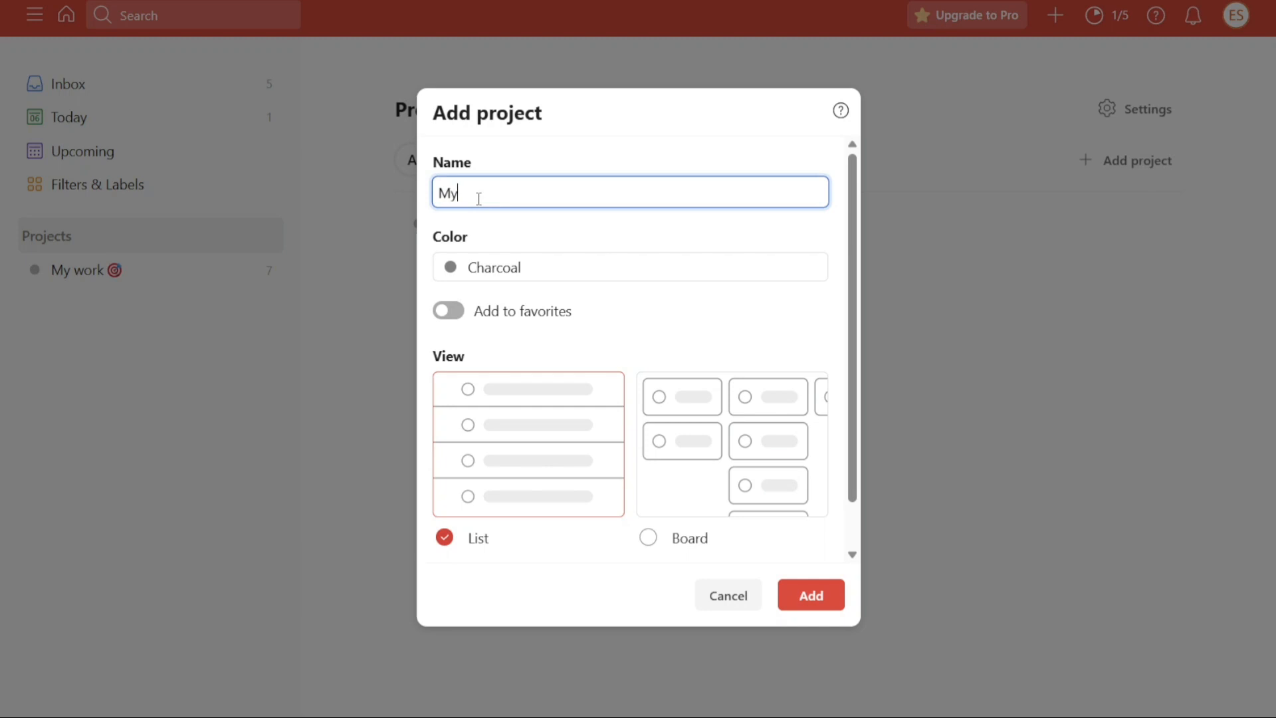
type("Project")
left_click(486, 274)
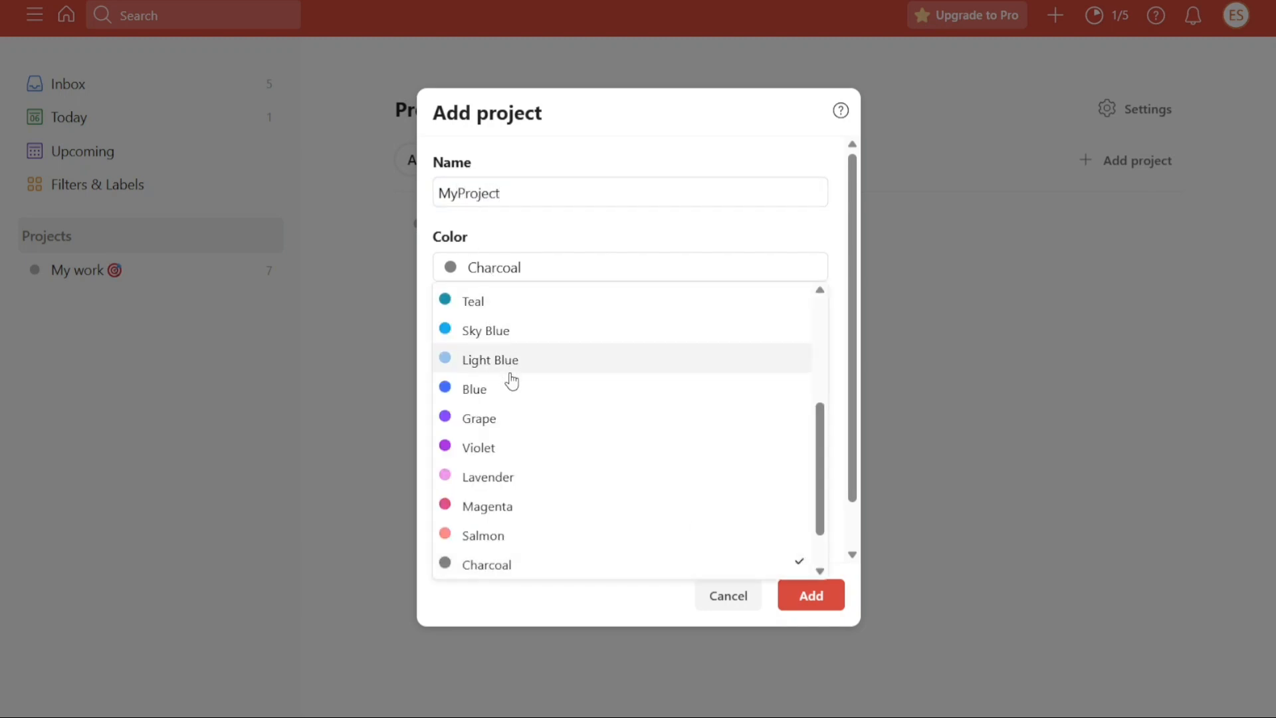
left_click(501, 397)
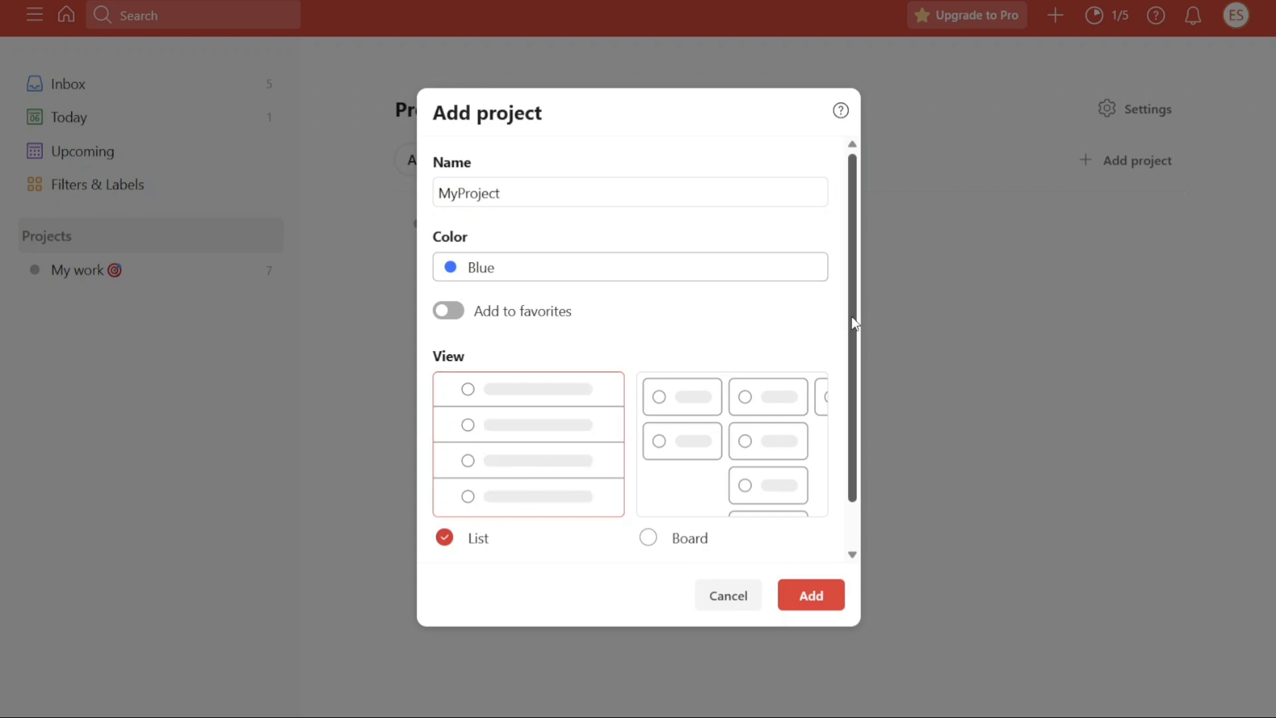
- Add MyProject to favorites, choose the Board view, and create the project
left_click_drag(851, 317, 852, 393)
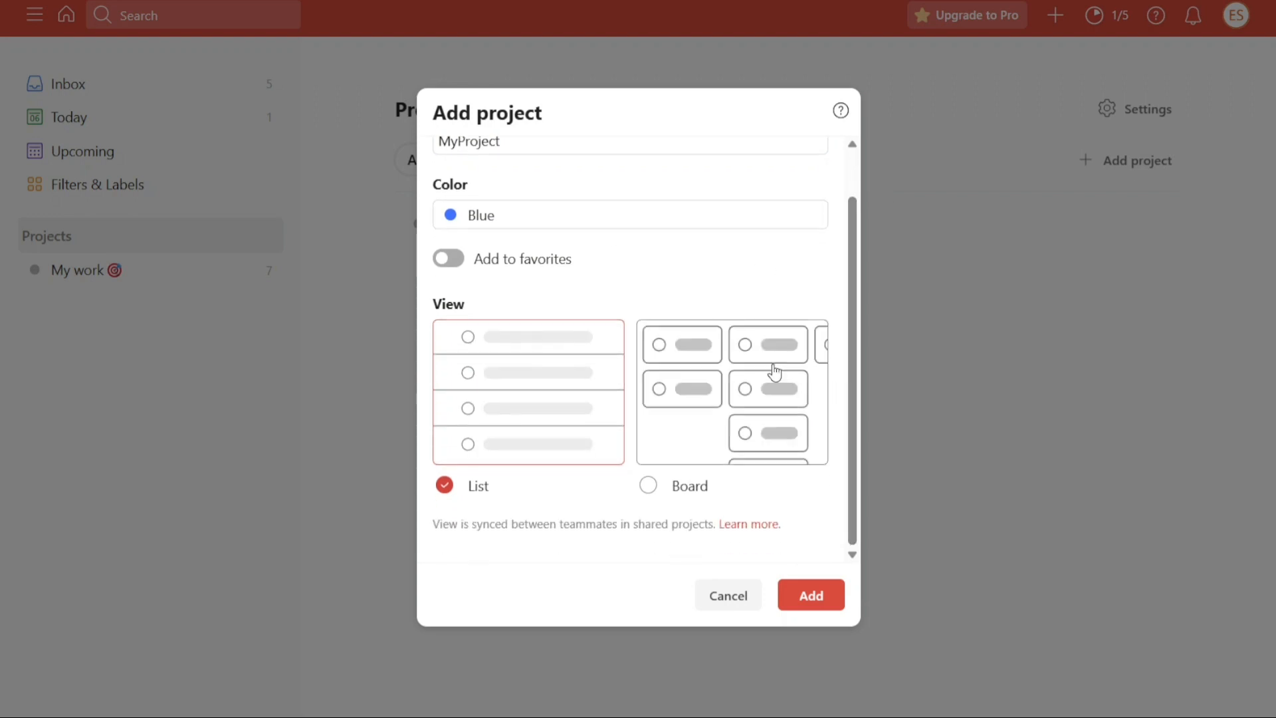
left_click(456, 263)
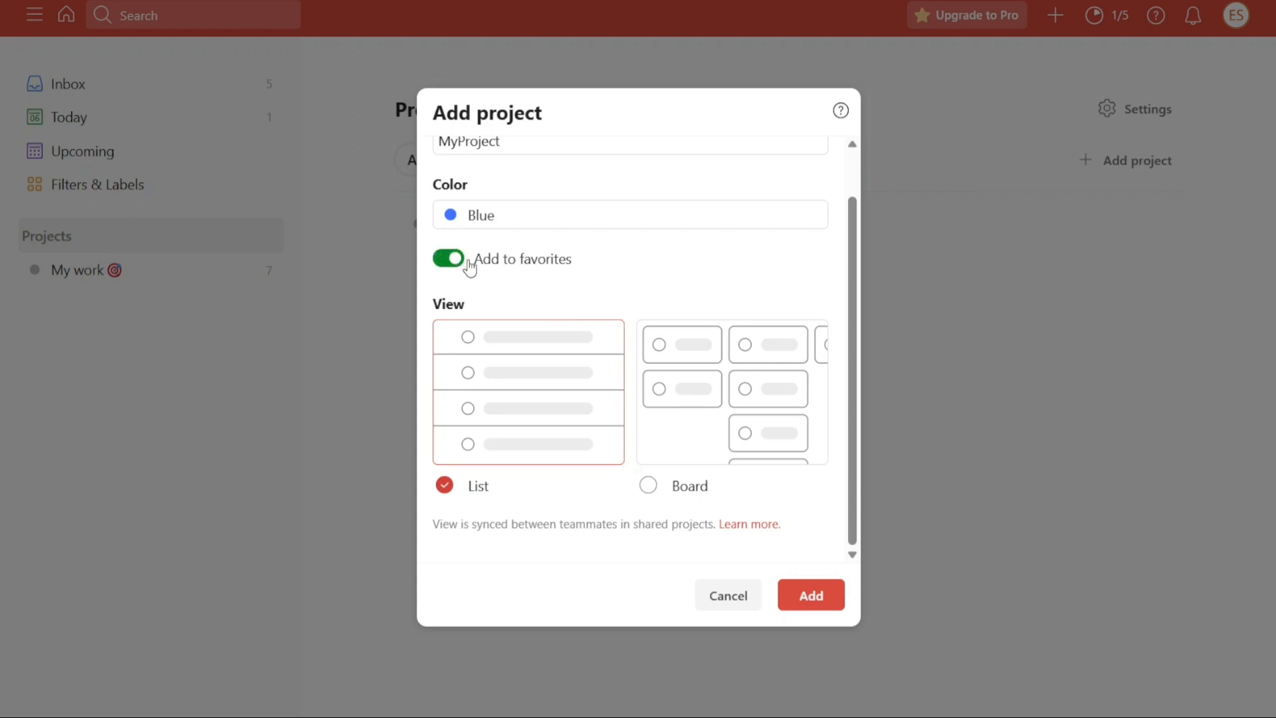
left_click(439, 264)
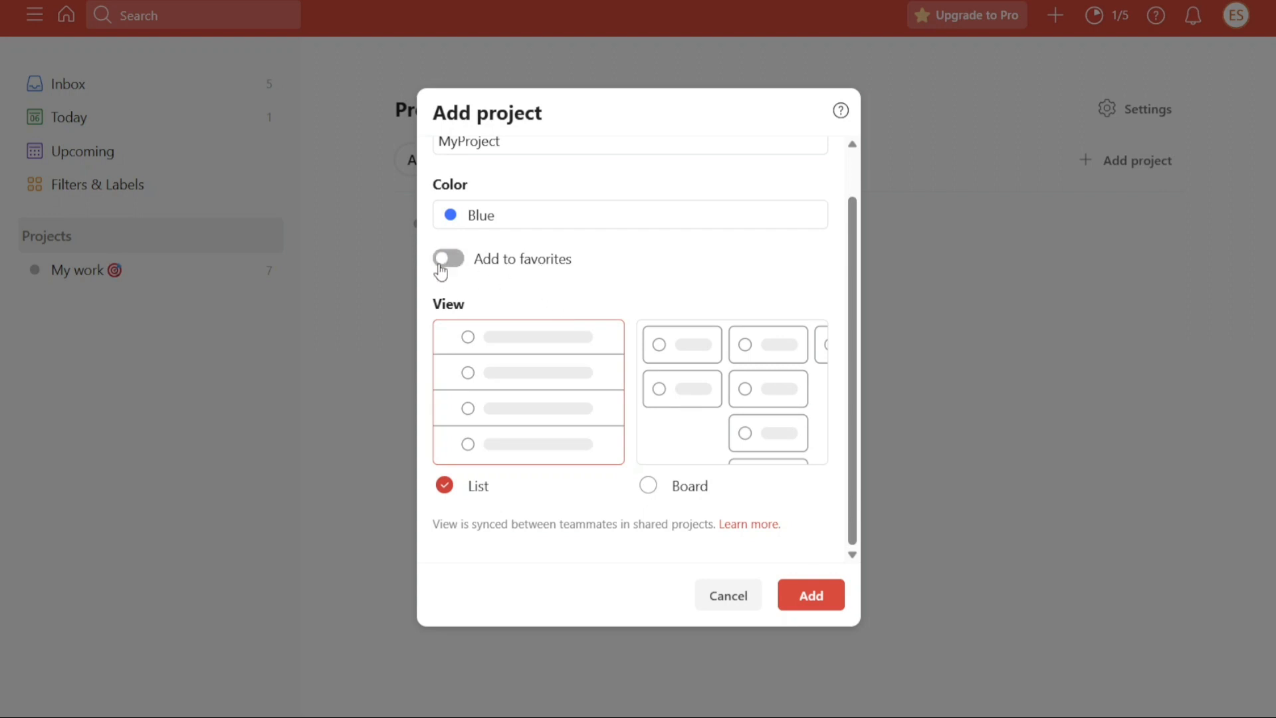
left_click(447, 263)
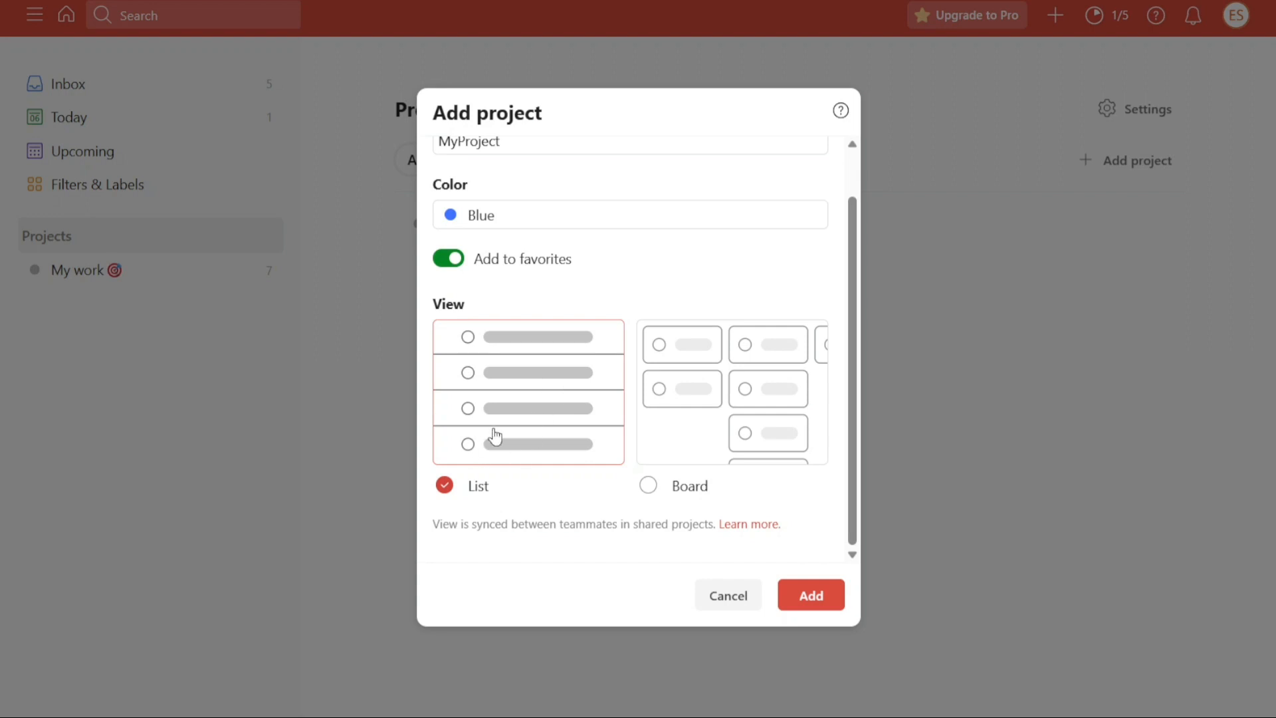
left_click(681, 426)
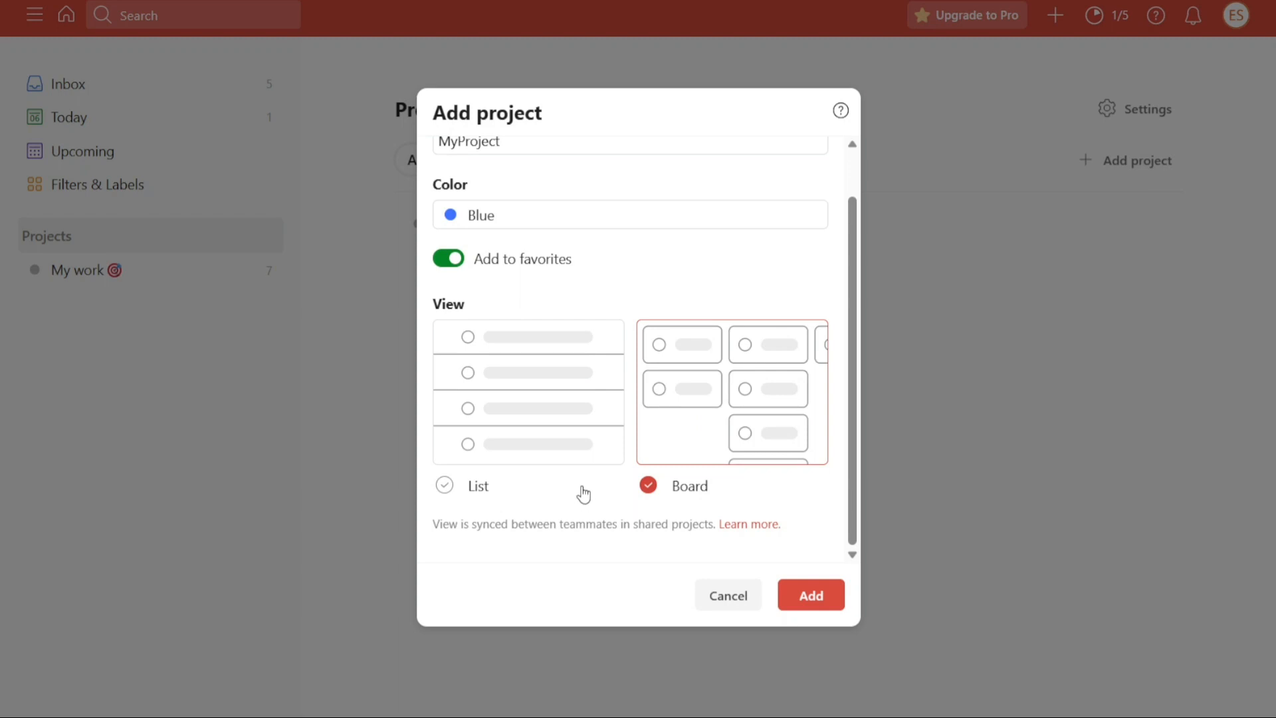
left_click(811, 595)
- Add three sections to the MyProject board: To Do, Processing and Done
left_click(523, 167)
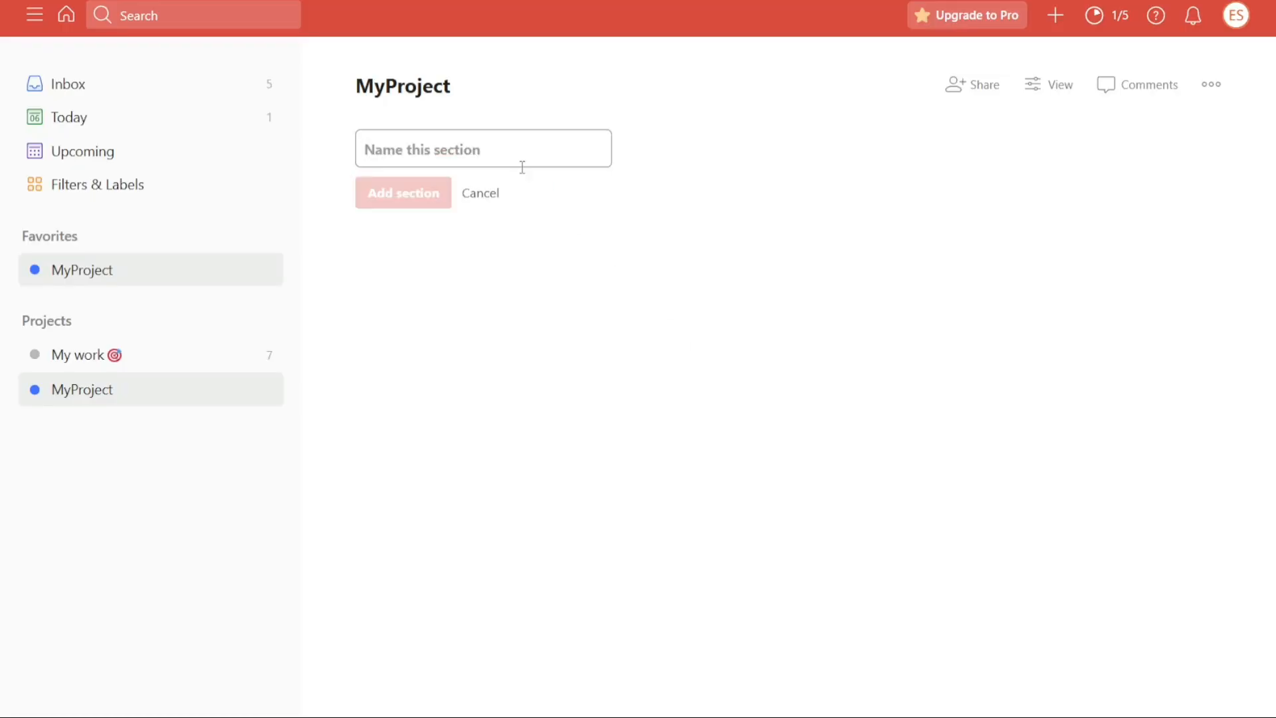
type("To Do")
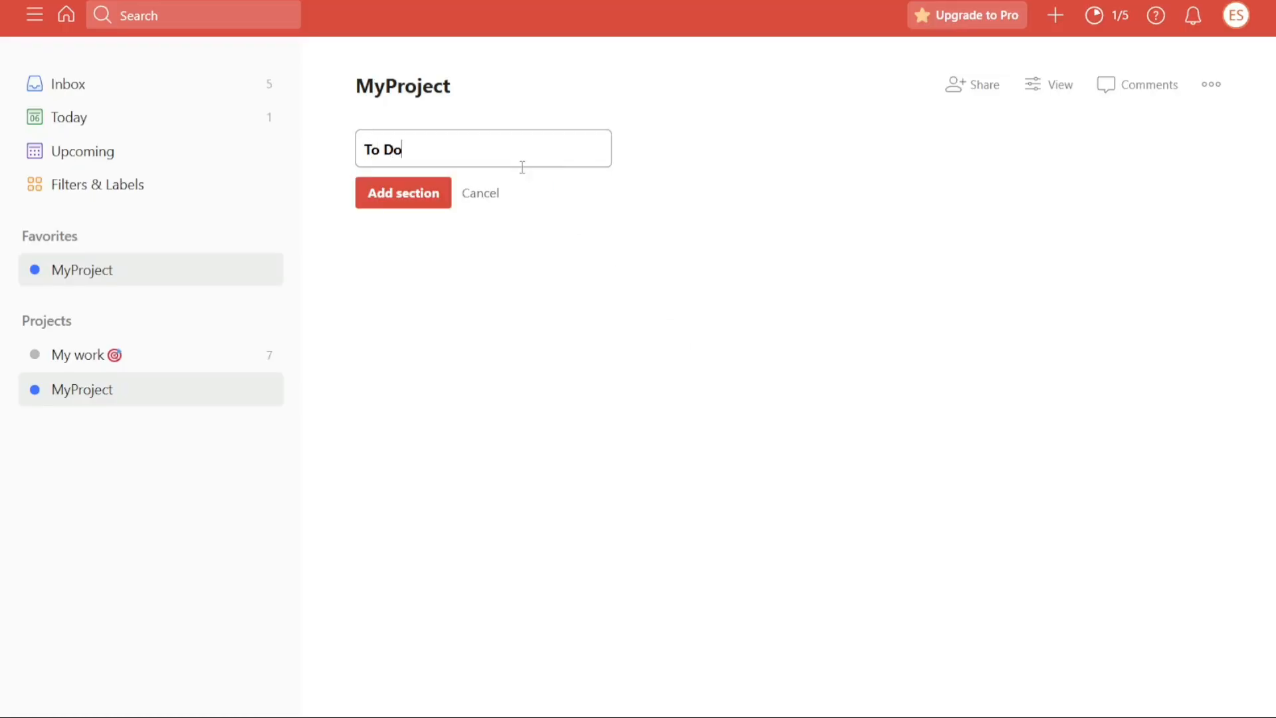
left_click(418, 201)
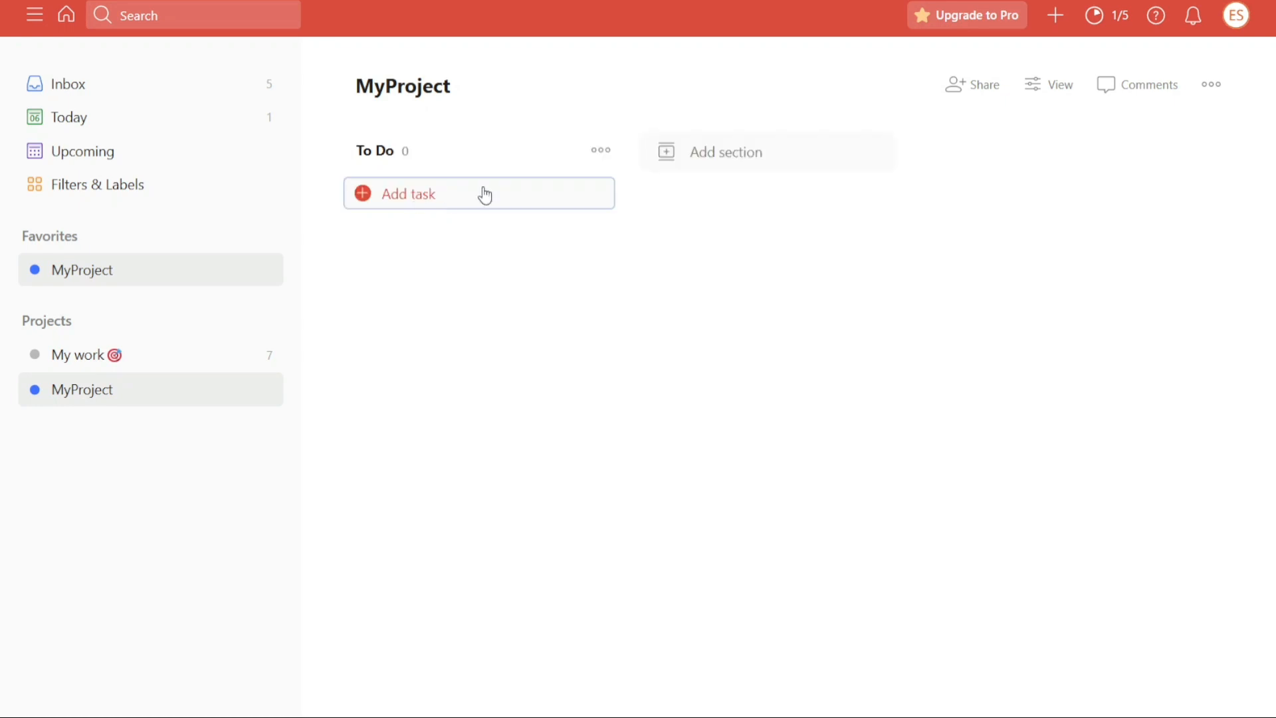
left_click(694, 159)
type("Processing")
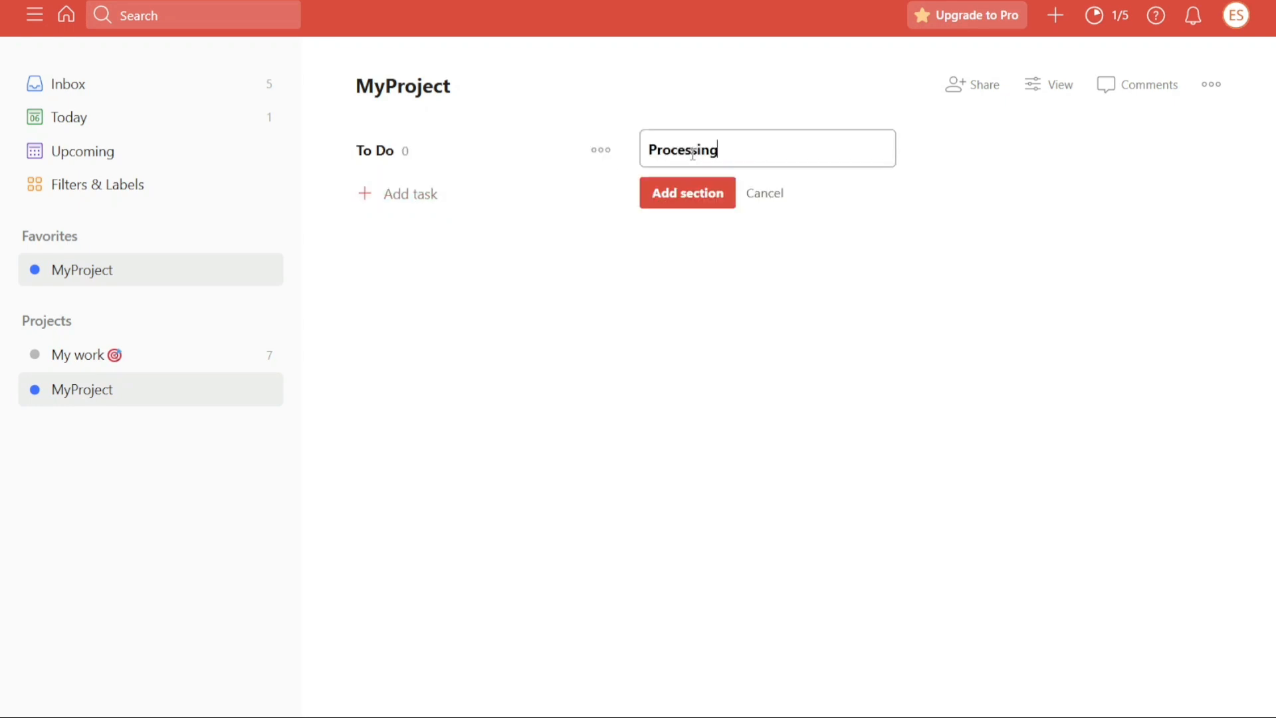
left_click(653, 202)
left_click(1009, 147)
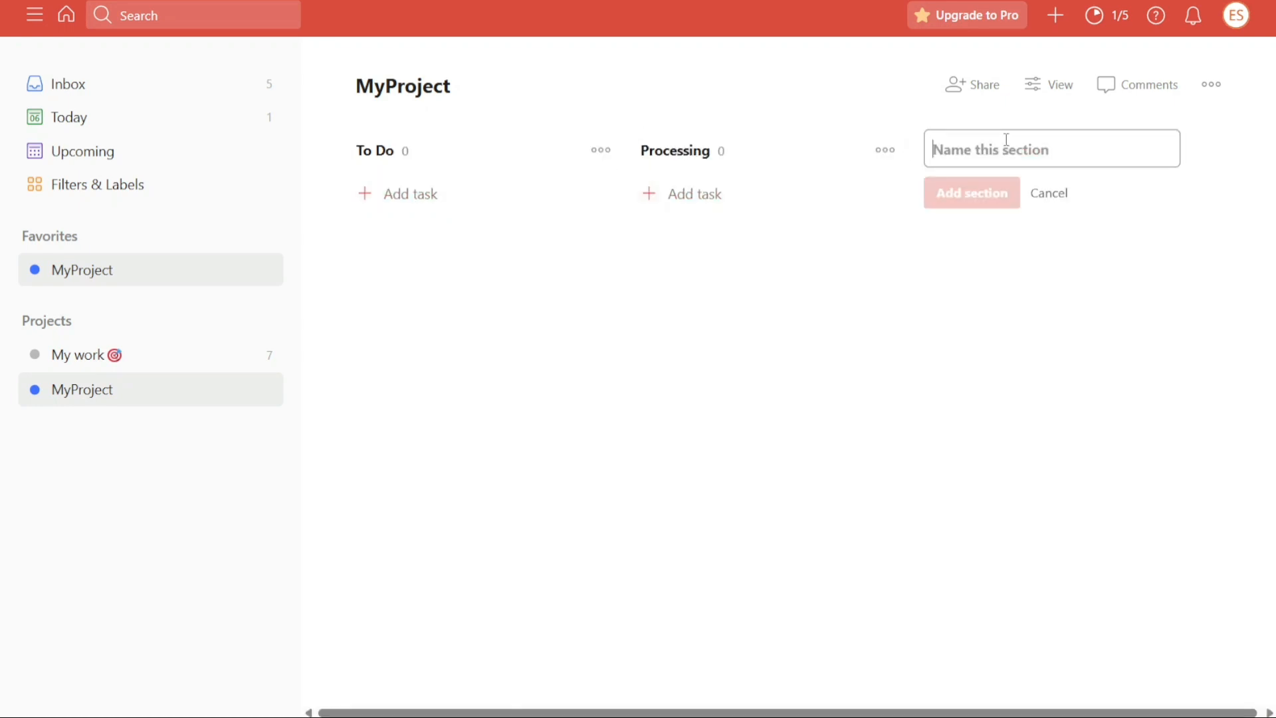
type("Done")
key("Return")
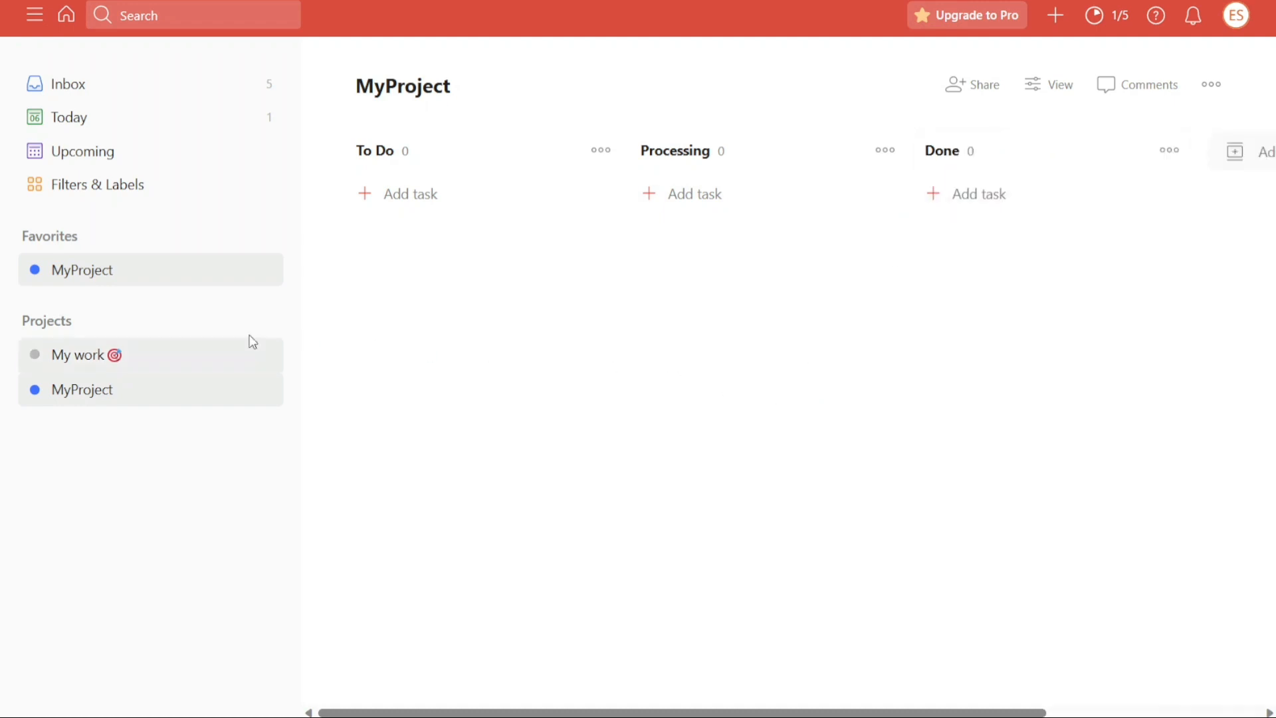
- Try to move MyProject above My work in the project list, and cancel the empty new section on the board
left_click_drag(129, 396, 131, 354)
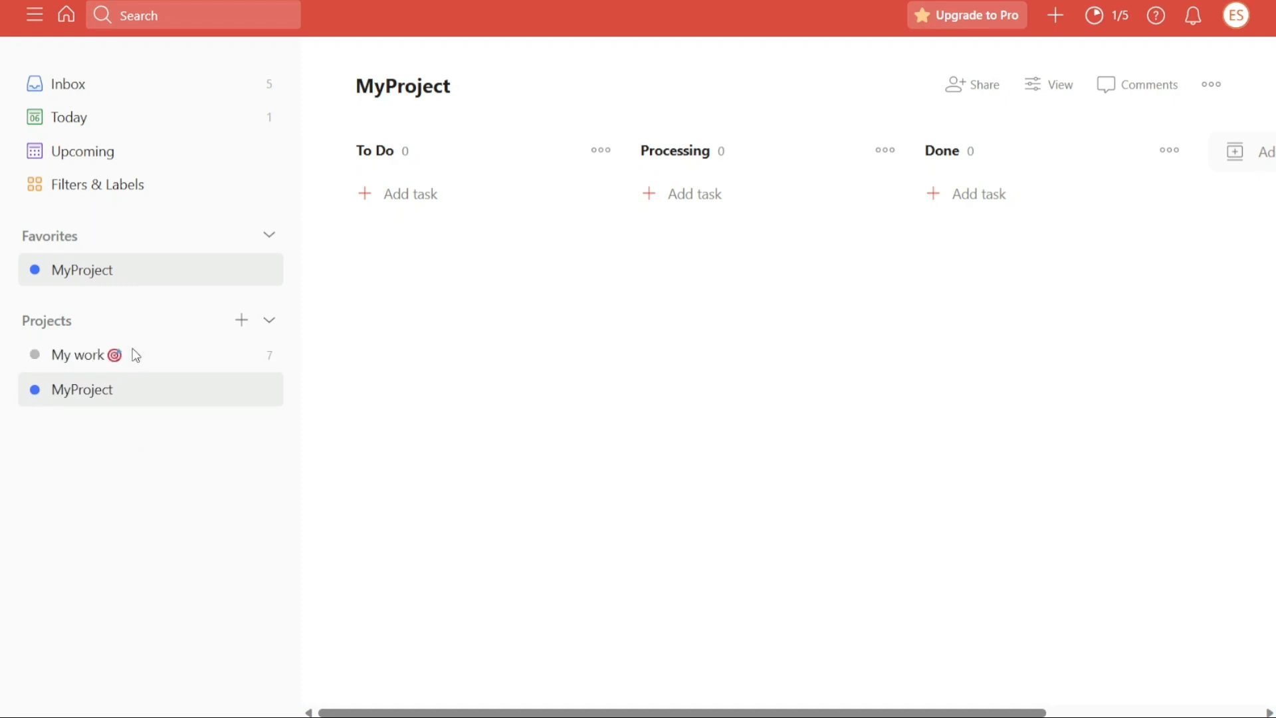
left_click_drag(128, 402, 126, 352)
left_click(627, 410)
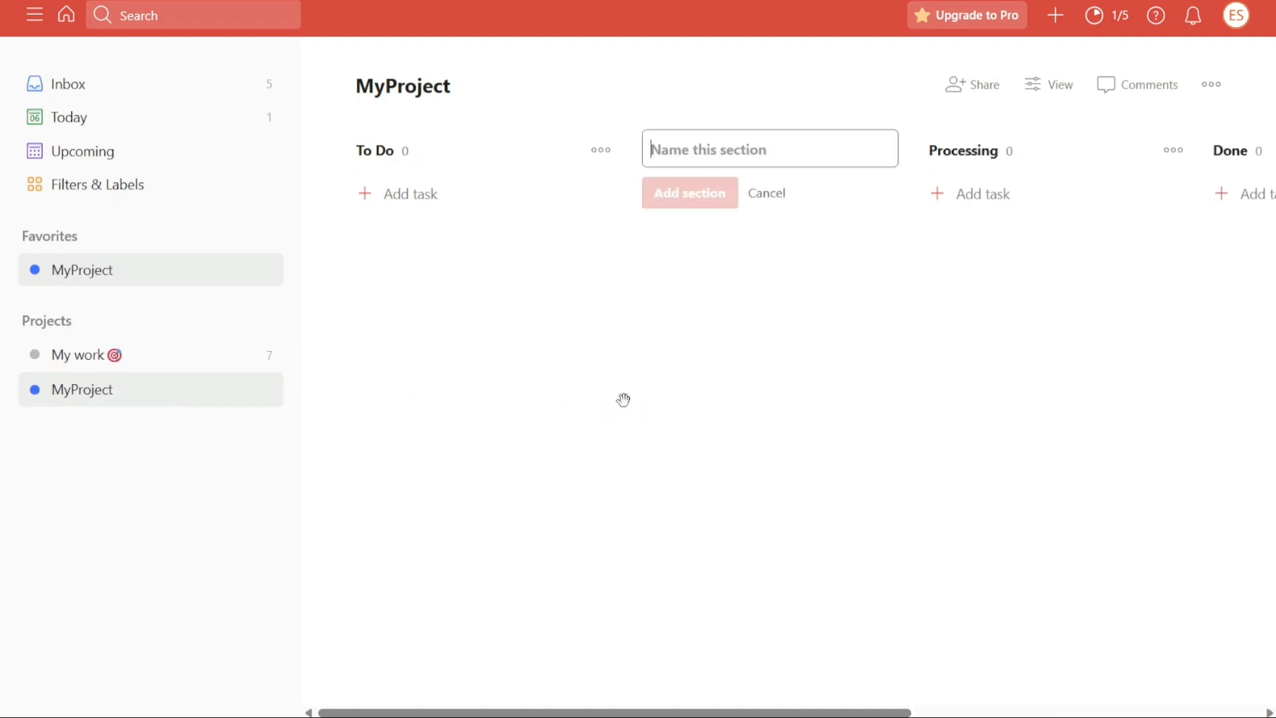
left_click(767, 200)
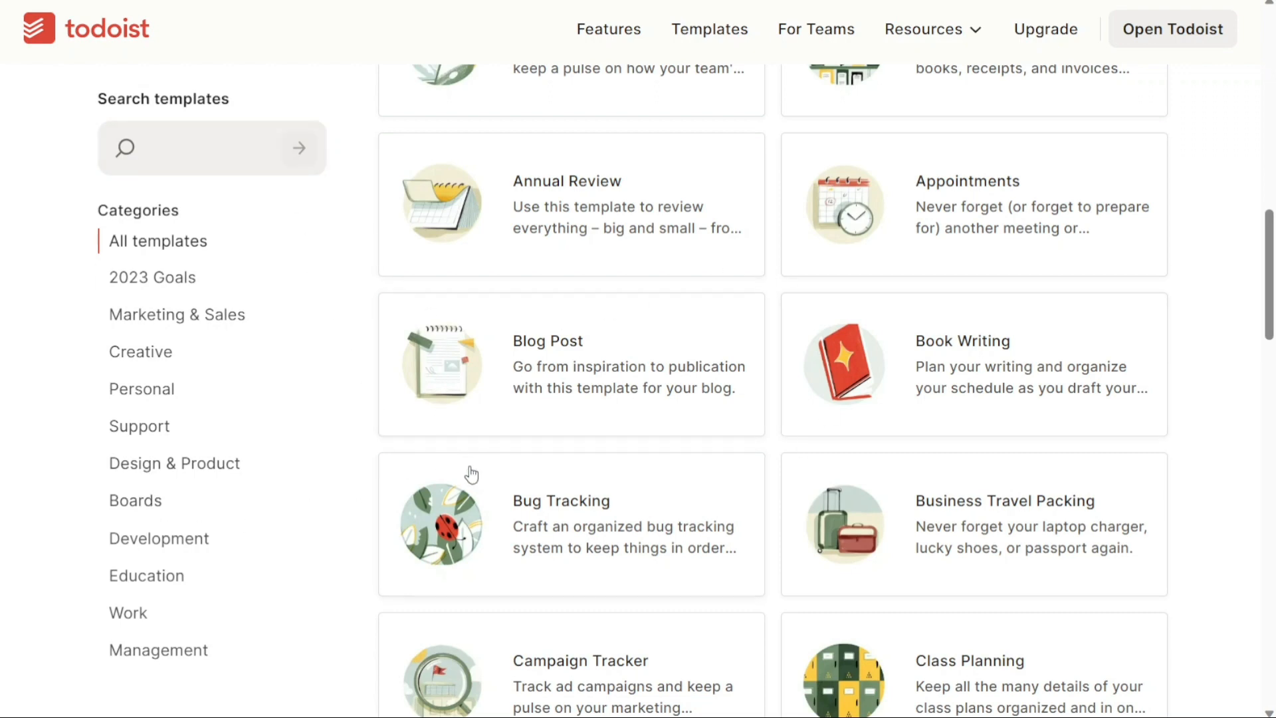
- Create a project from the Bug Tracking template in the Todoist template gallery
left_click(594, 514)
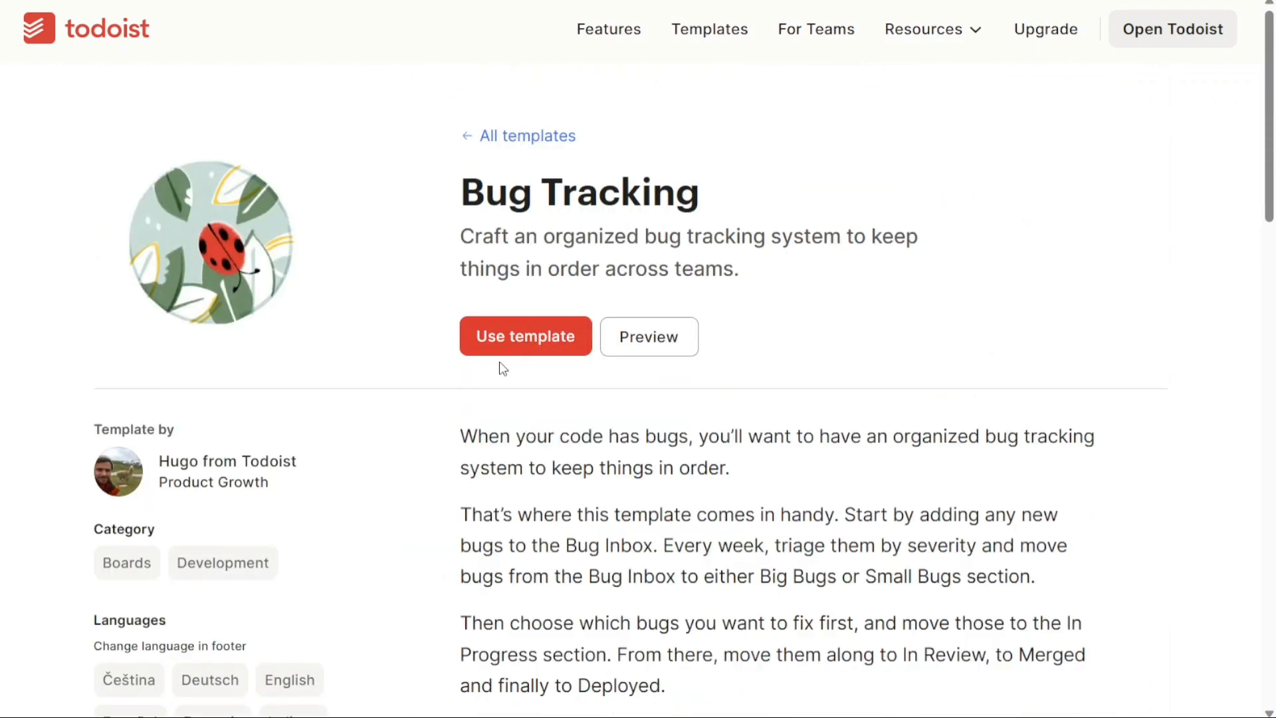
left_click(498, 344)
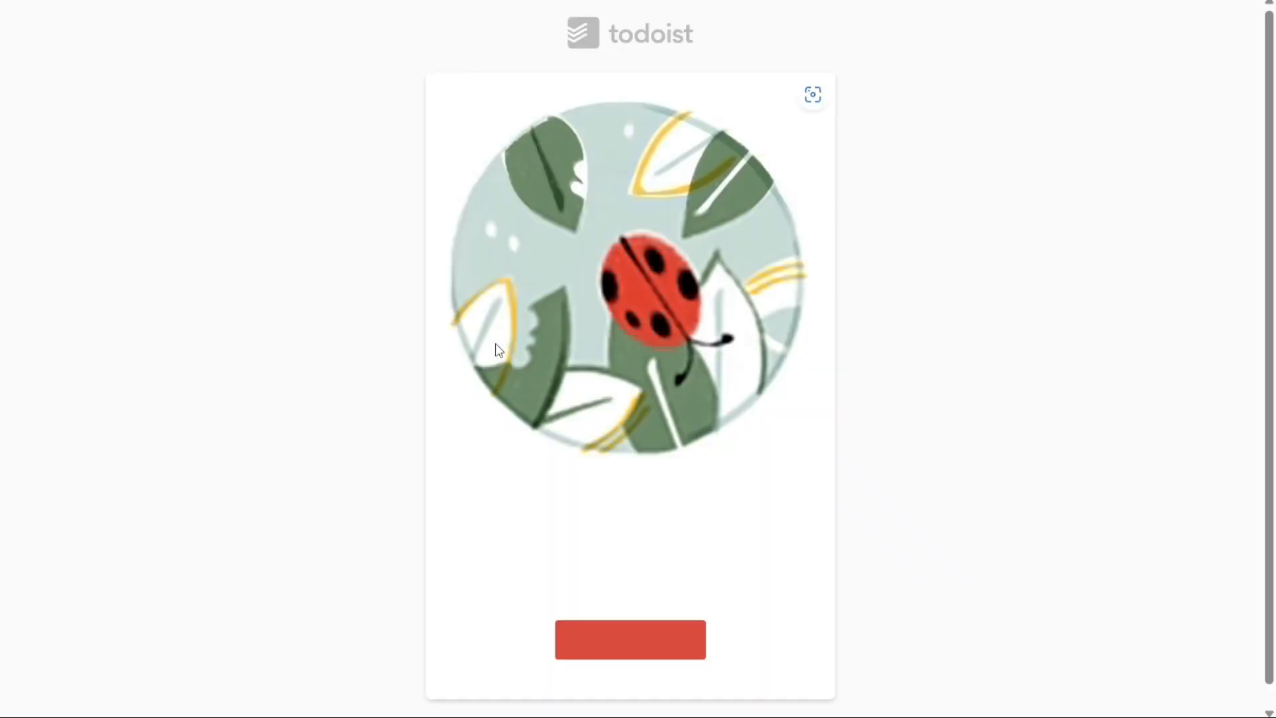
left_click(633, 649)
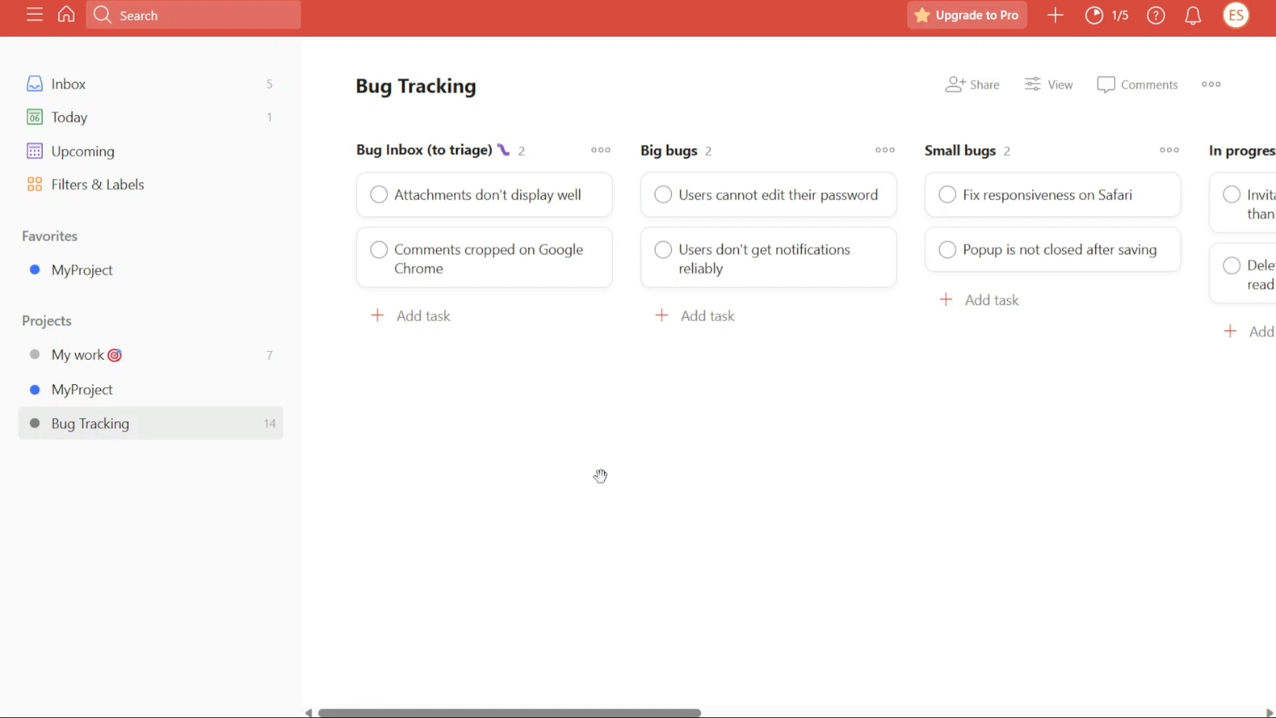
- Complete the "Attachments don't display well" task in the Bug Inbox section and undo the completion
left_click(380, 196)
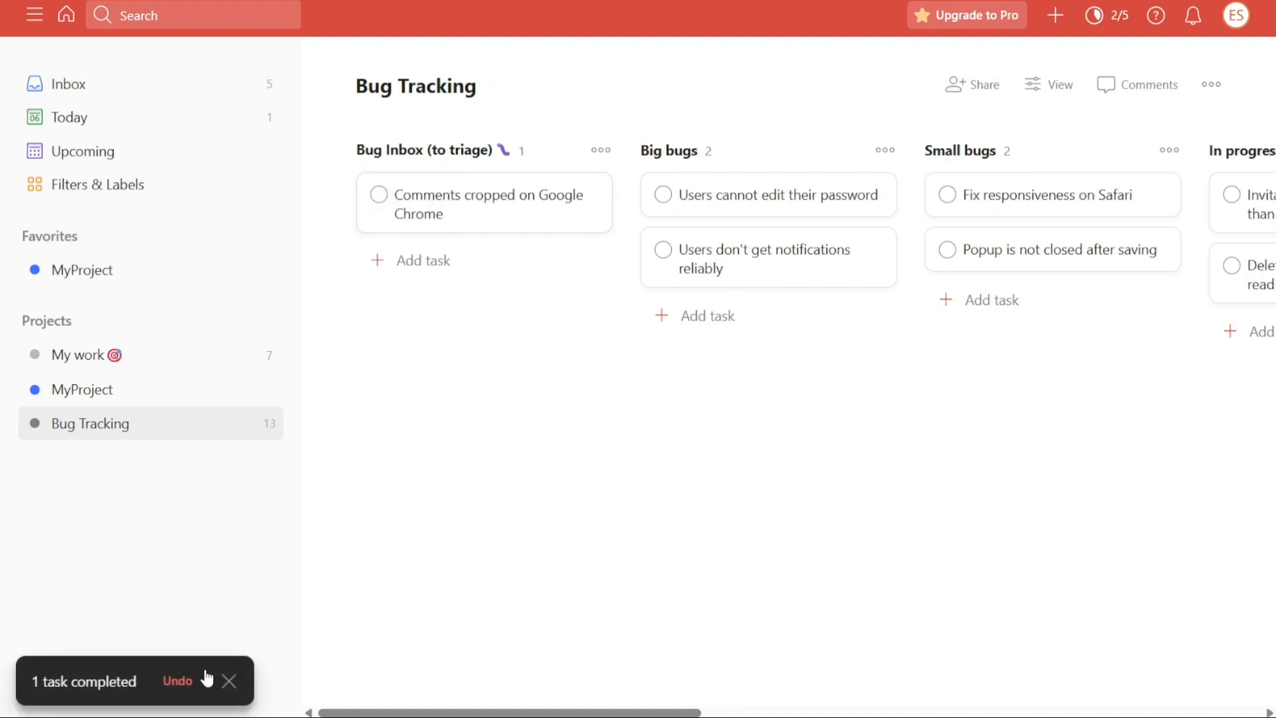
left_click(187, 685)
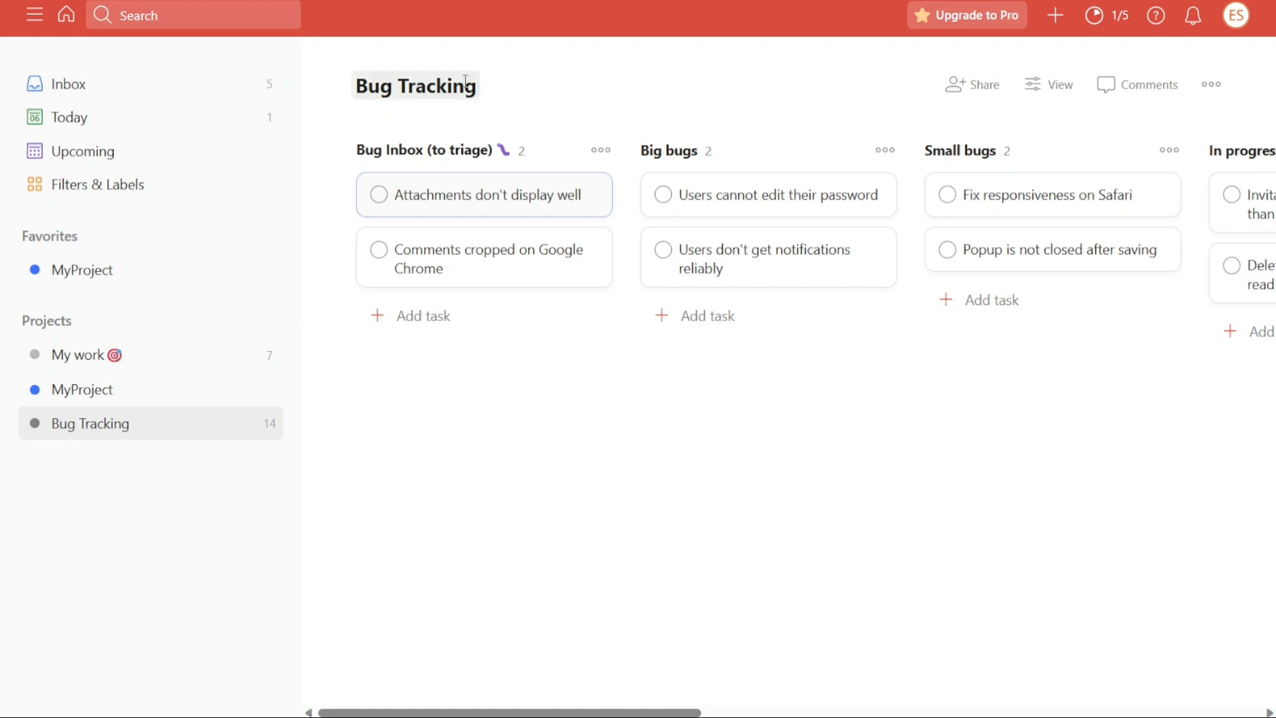
- Return to MyProject by way of the Inbox and start a new task named "Task 1" with the read label
left_click(139, 88)
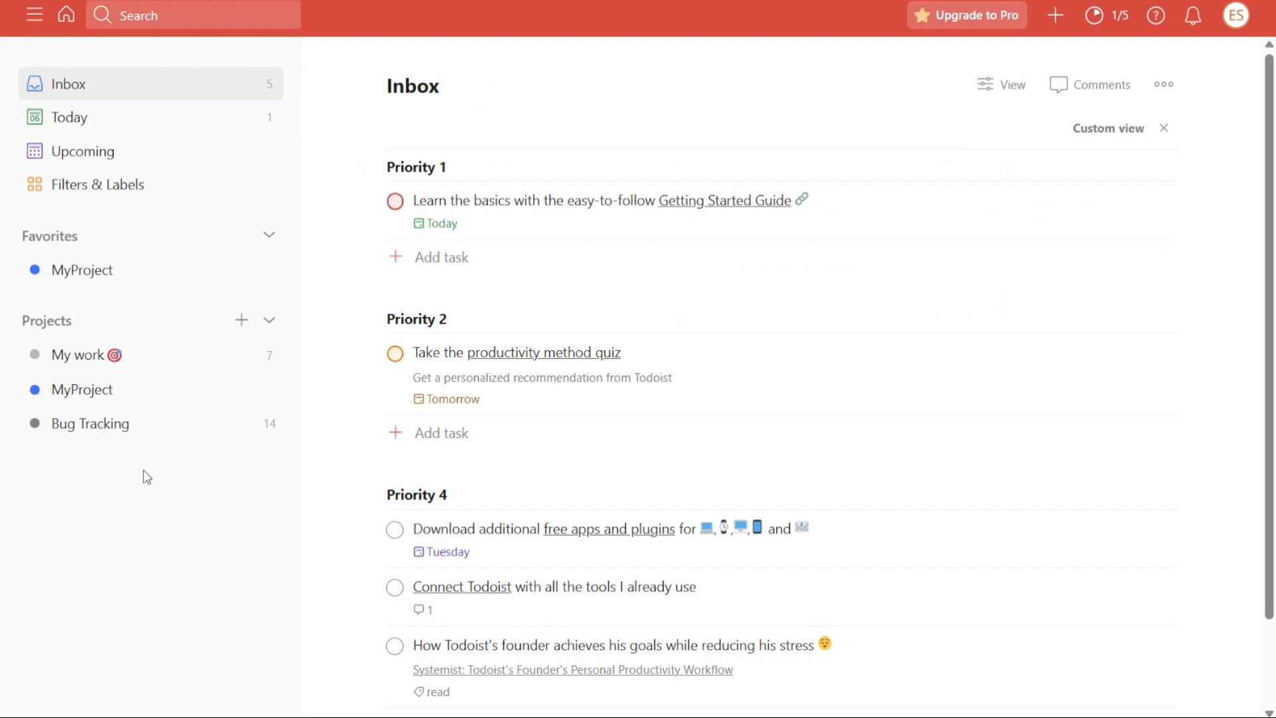
left_click(75, 393)
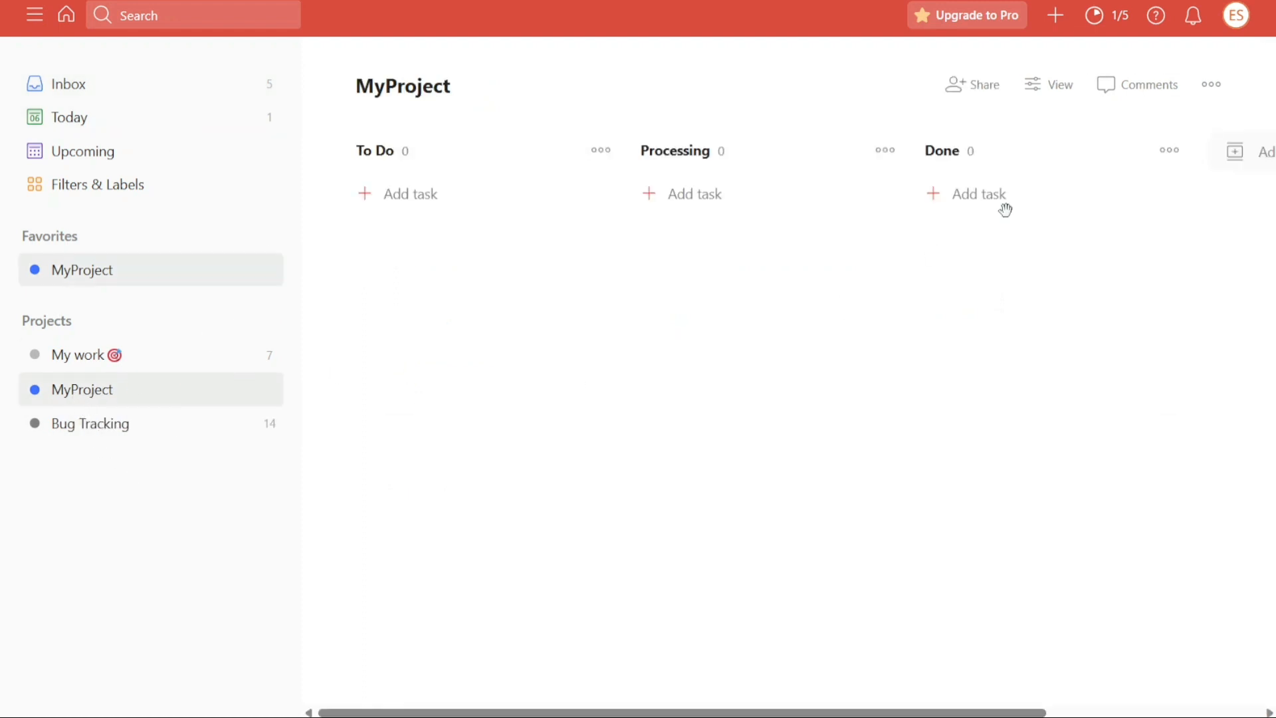
left_click(1056, 17)
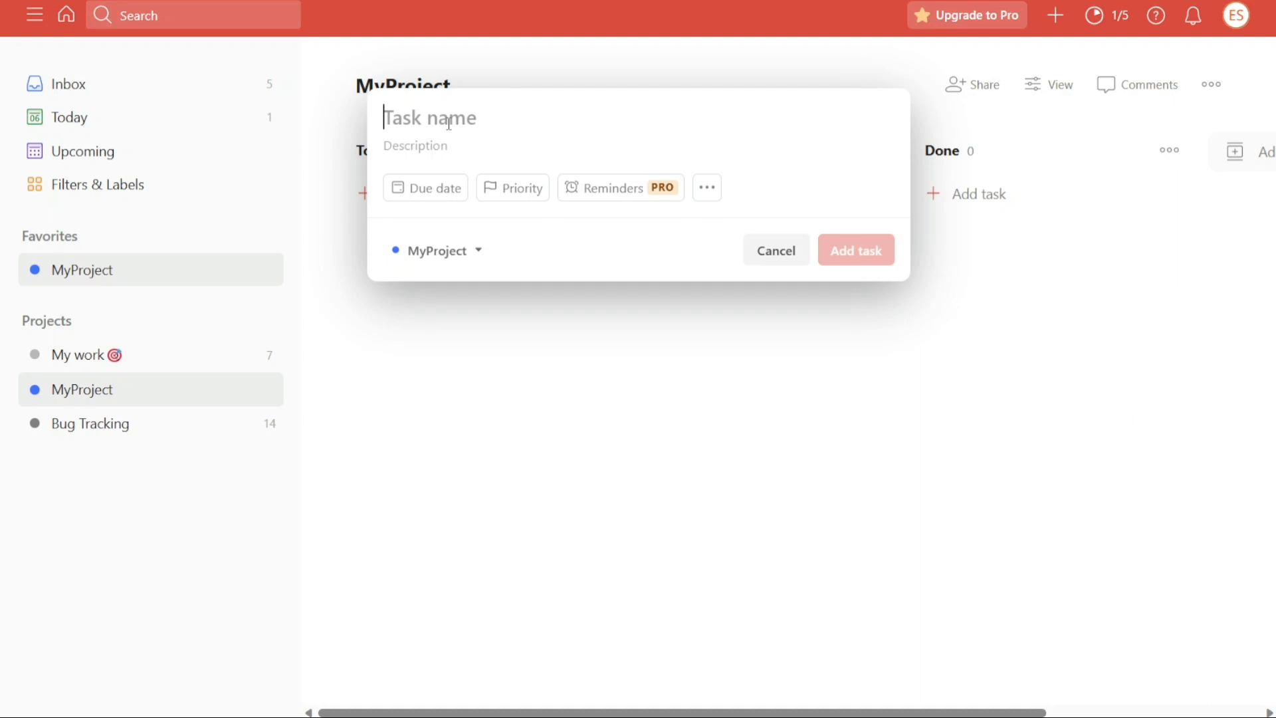
type("Task 1")
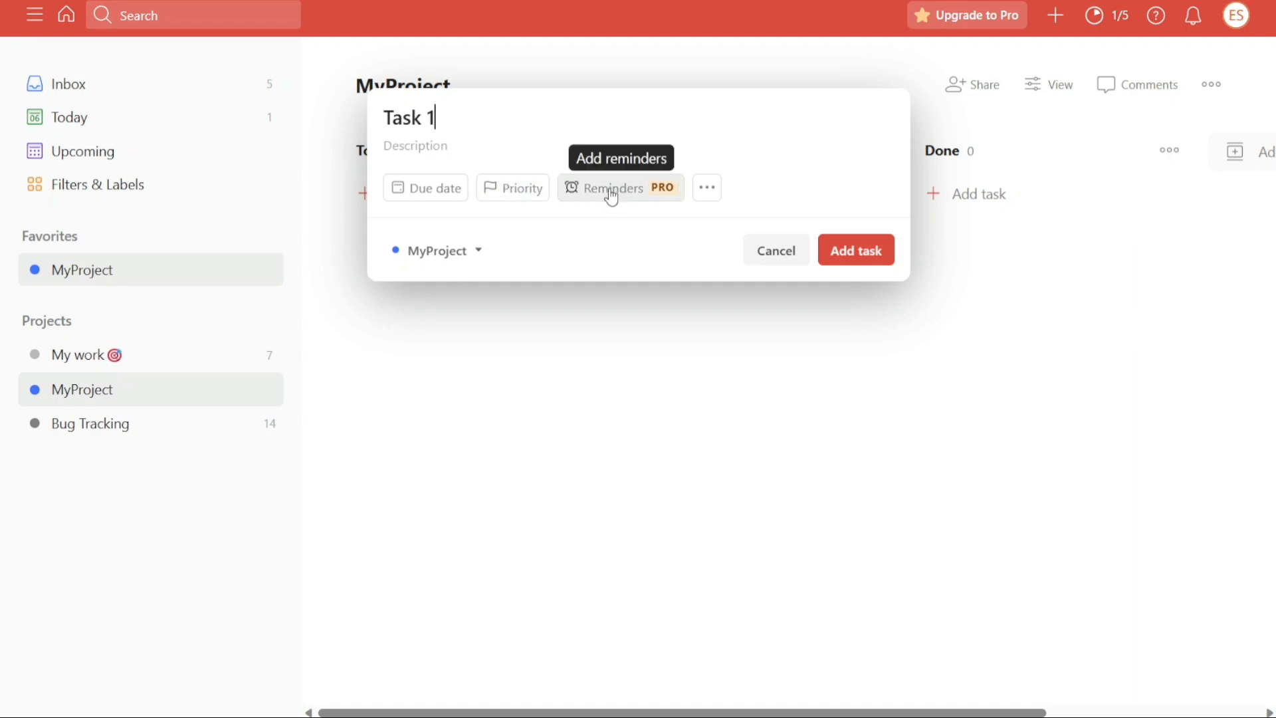
left_click(707, 198)
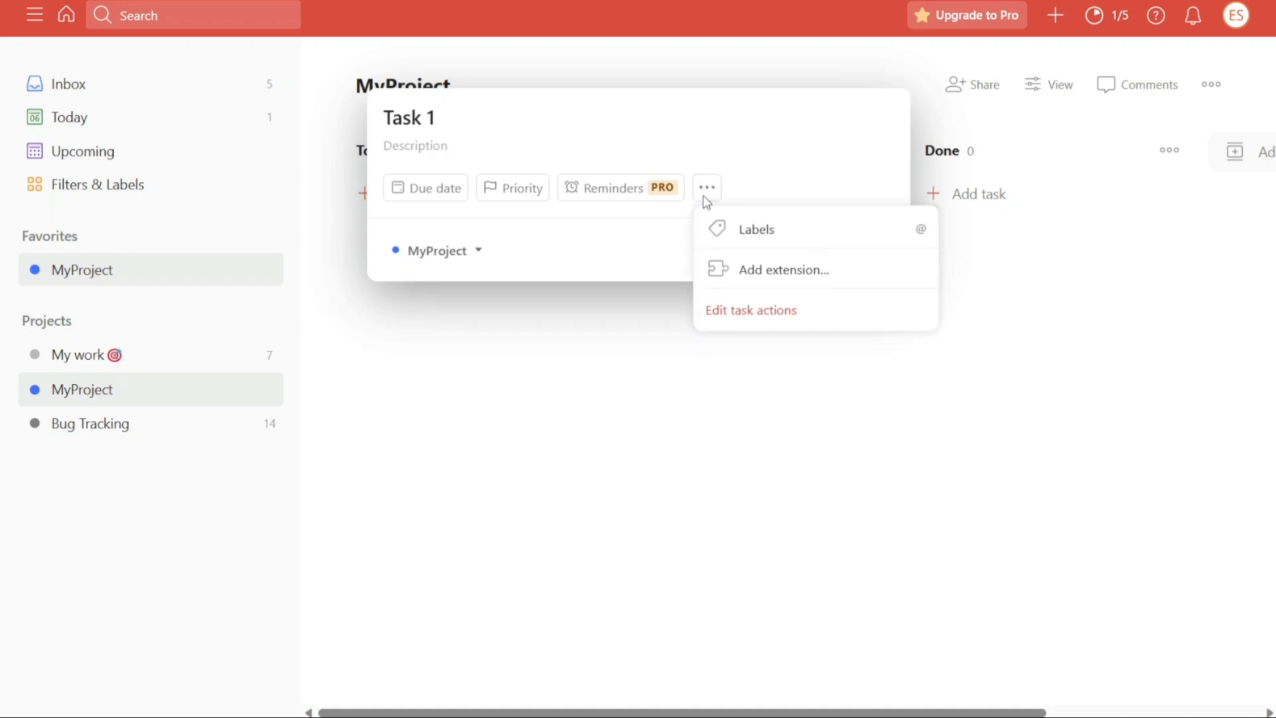
left_click(791, 236)
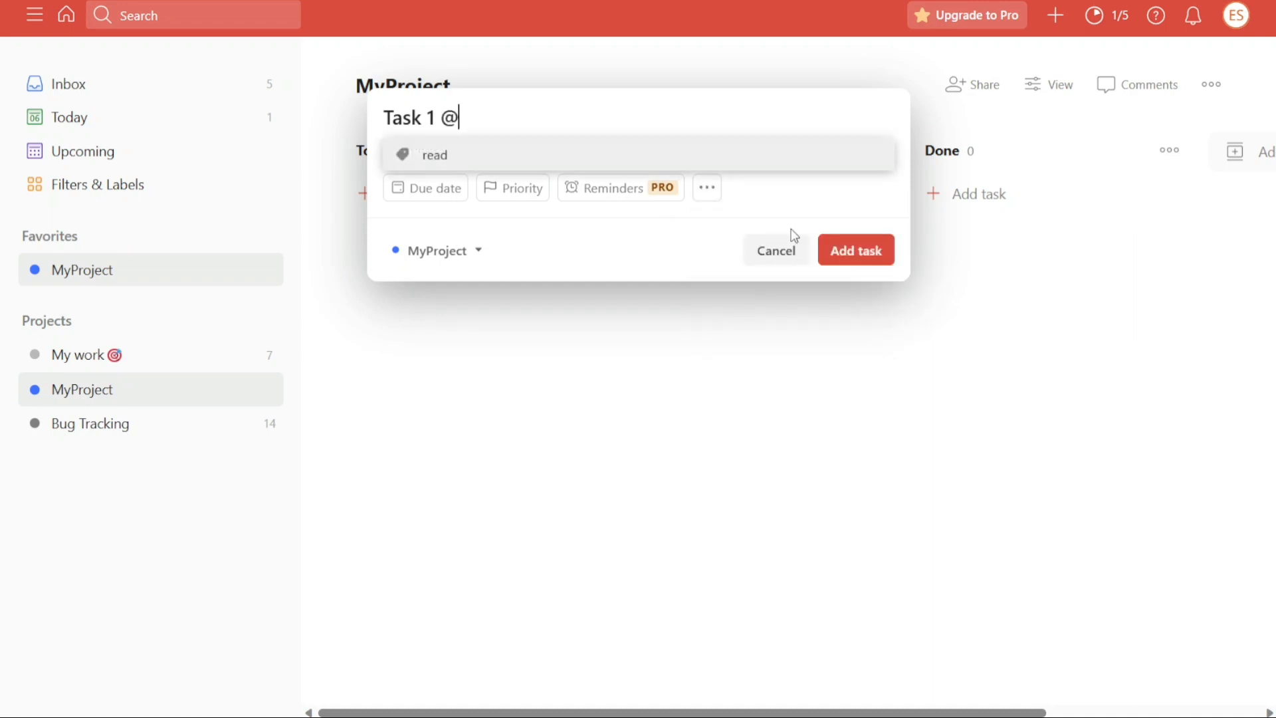
left_click(447, 154)
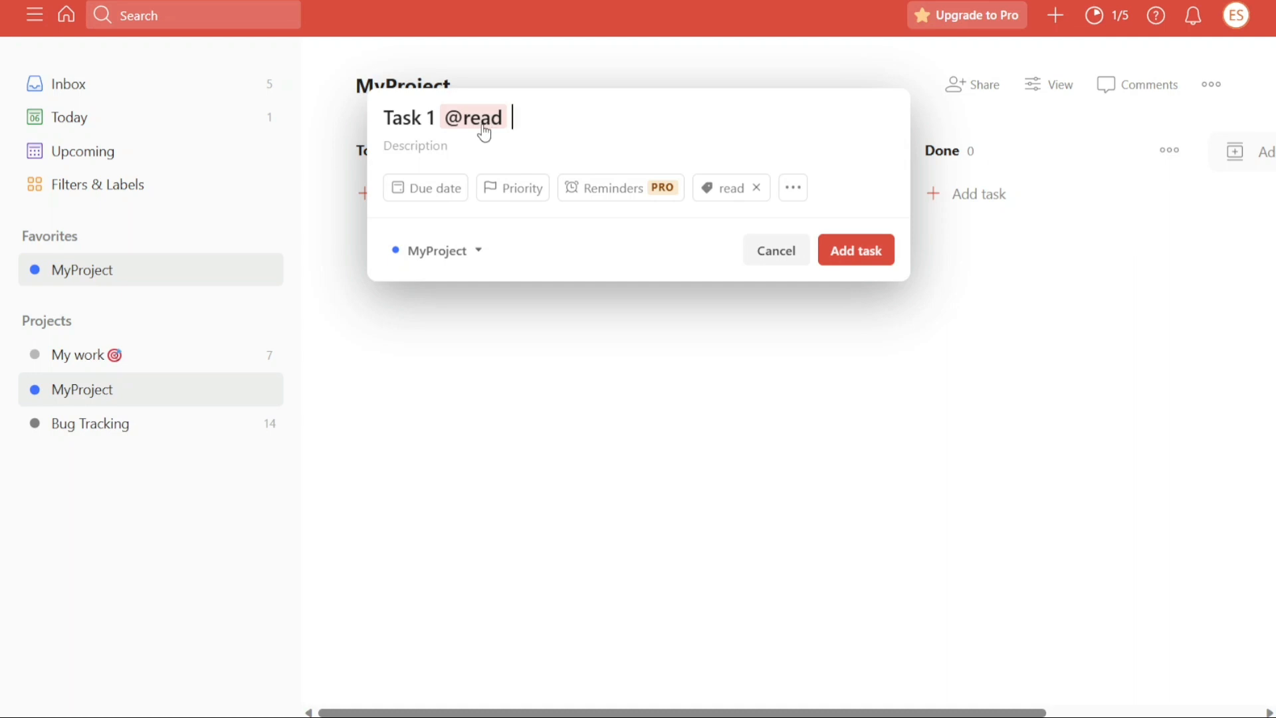
- Look through the available projects and sections for Task 1 and assign it to MyProject
left_click(479, 253)
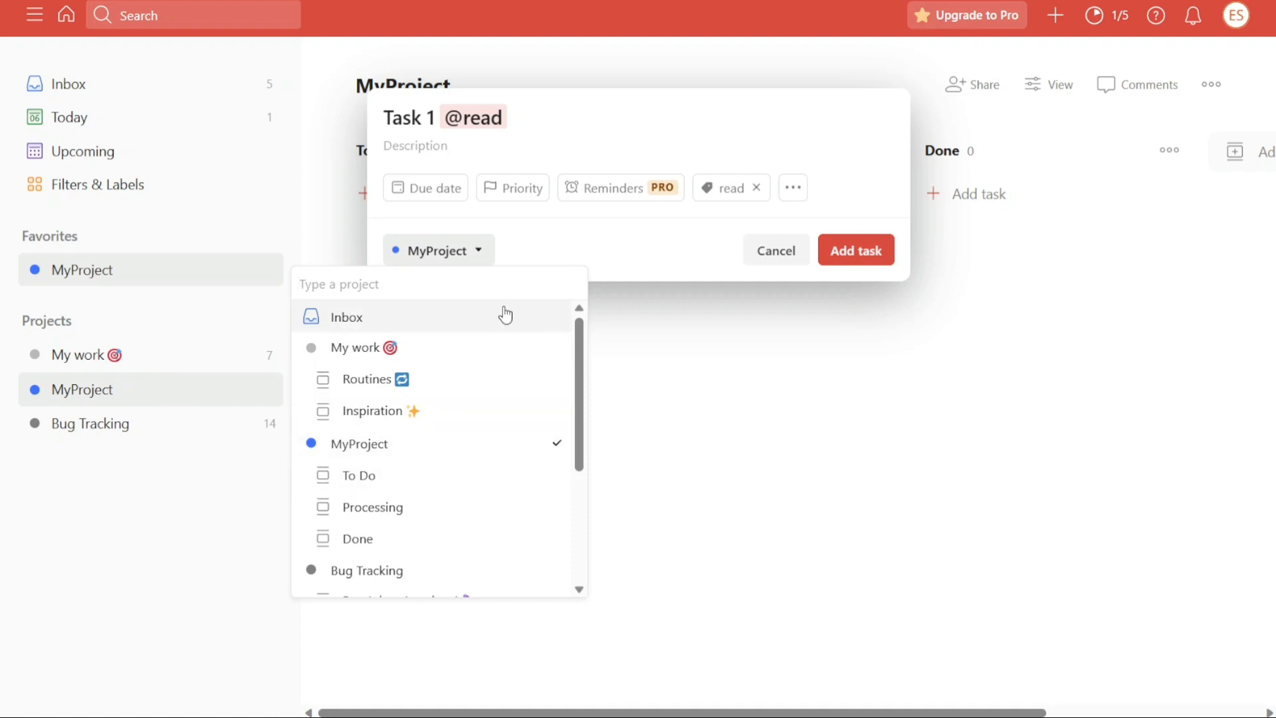
left_click(481, 252)
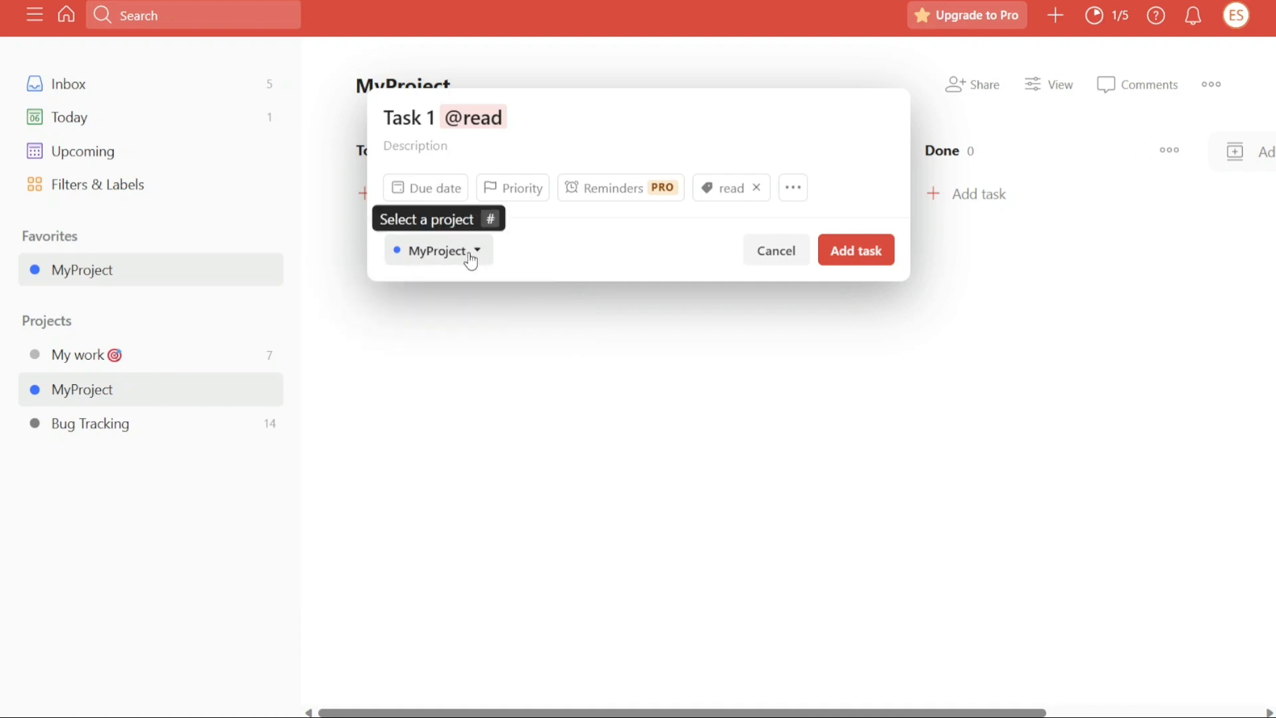
left_click(472, 261)
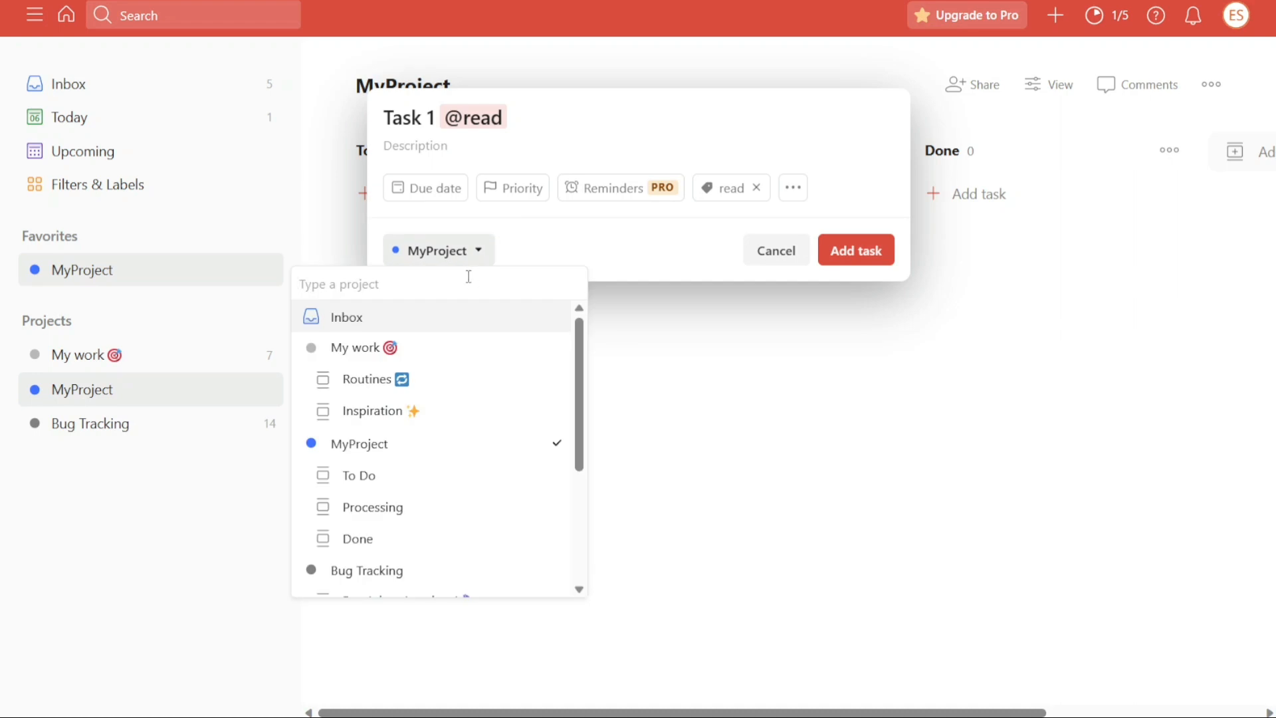
left_click(390, 449)
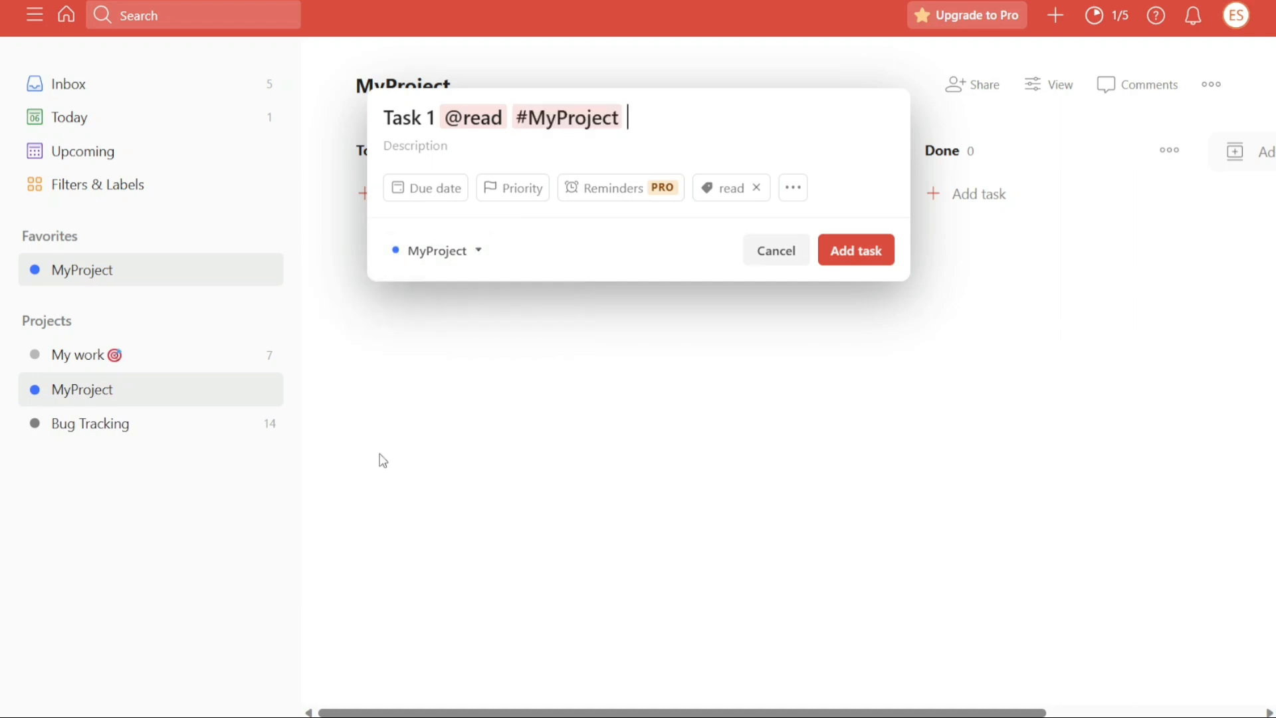
- Assign Task 1 to the To Do section of MyProject and add the task
left_click(470, 250)
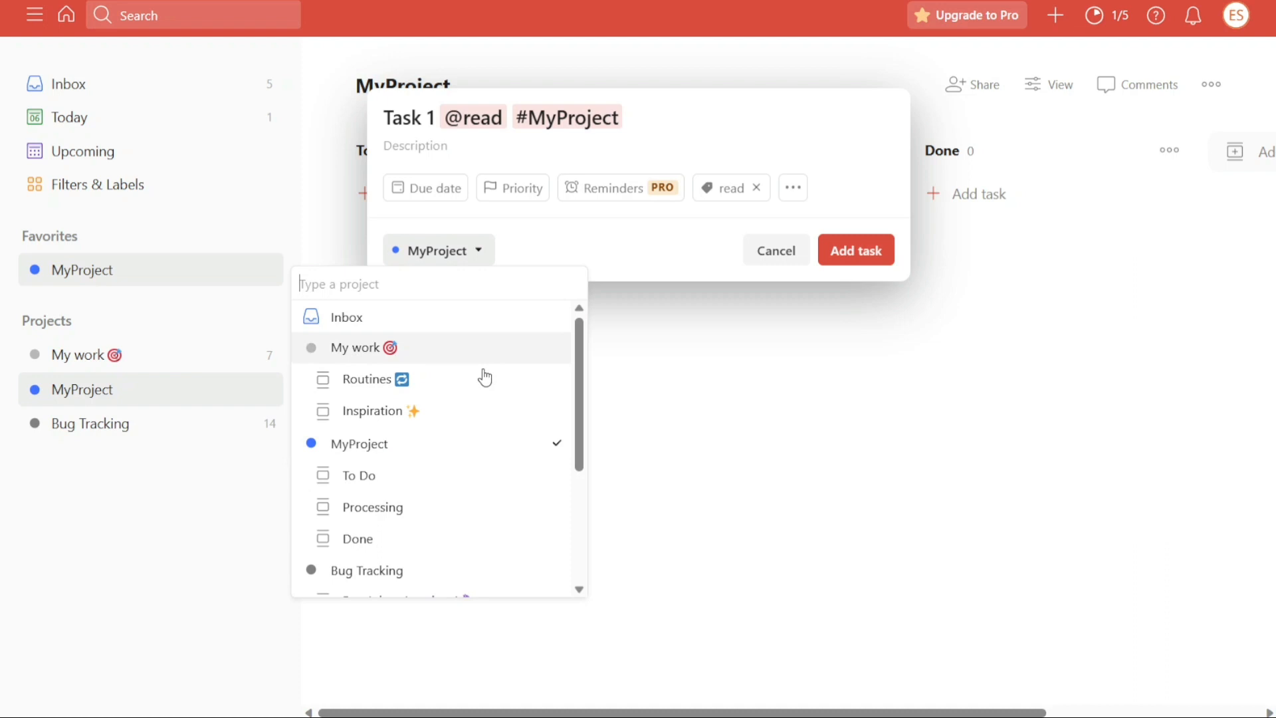
left_click(392, 485)
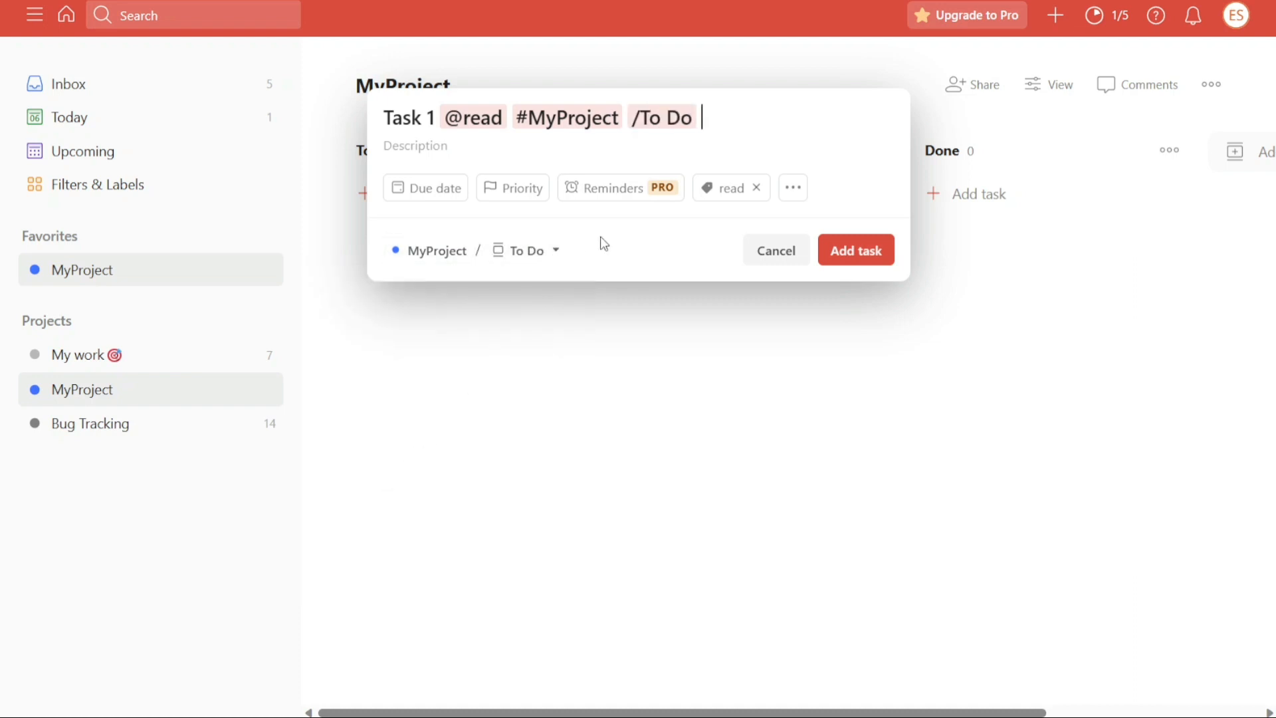
left_click(868, 250)
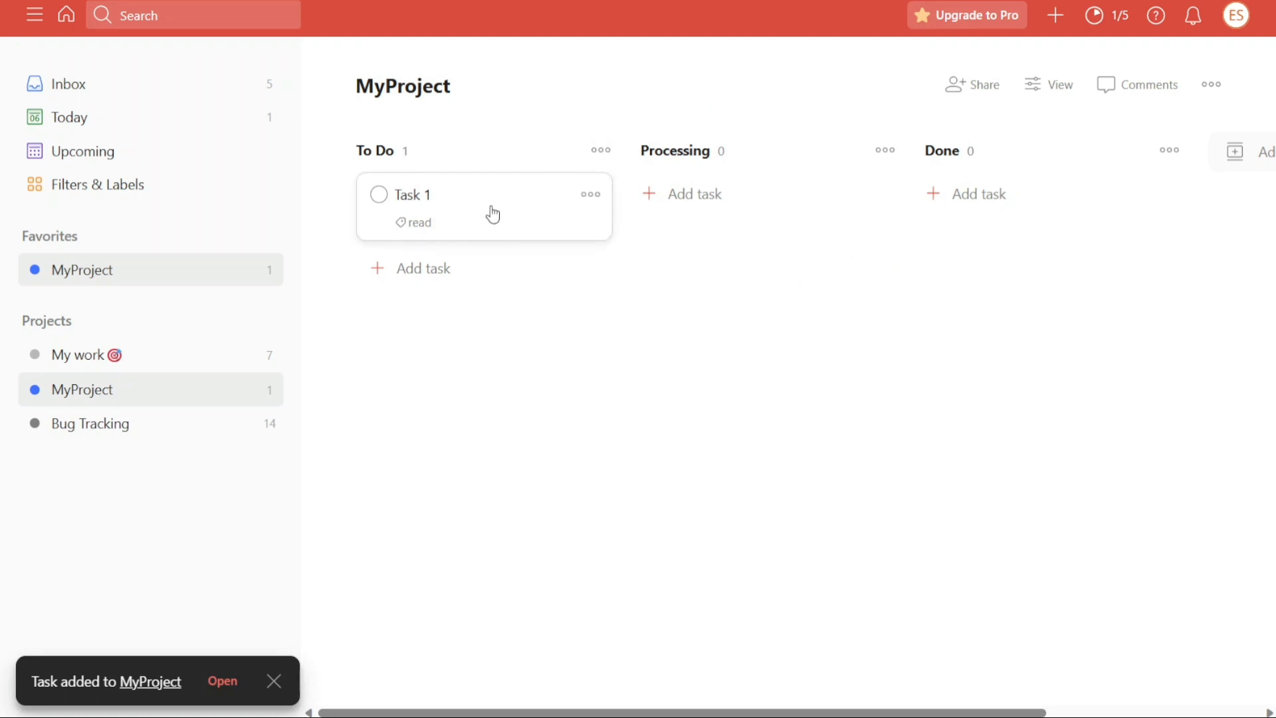
- Examine Task 1's details and its comment options, then close the task
left_click(493, 214)
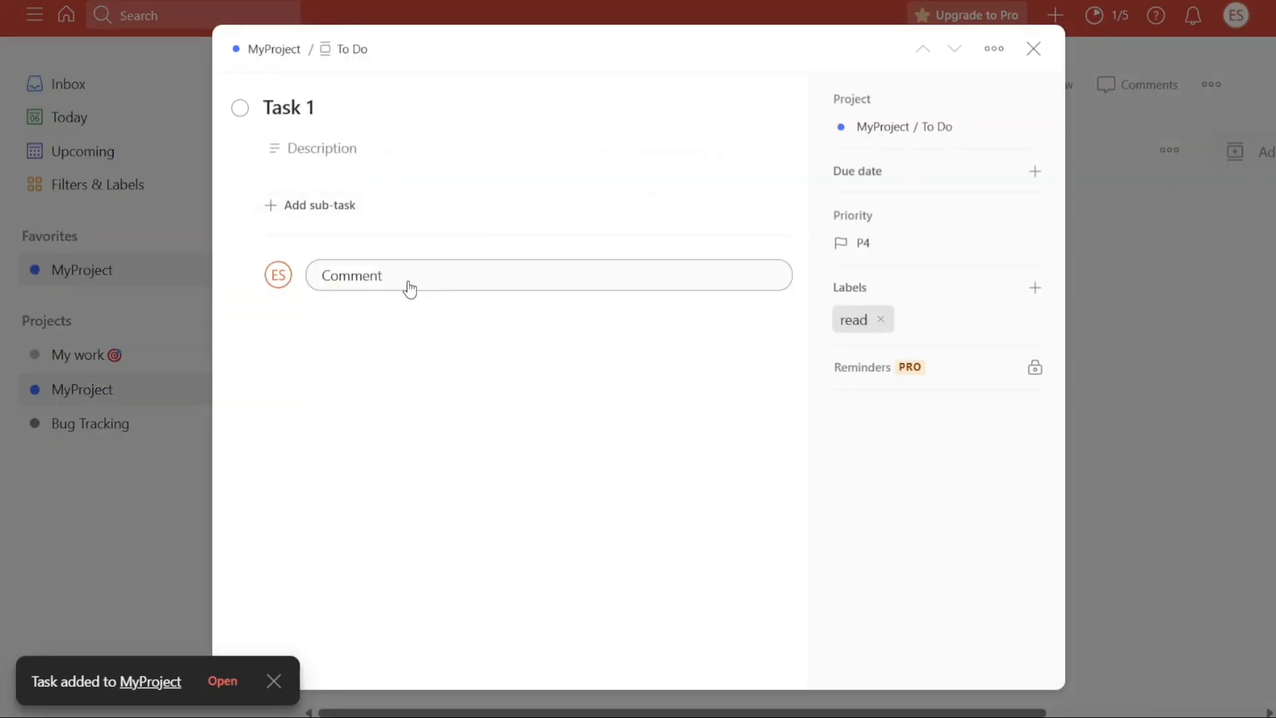
left_click(449, 282)
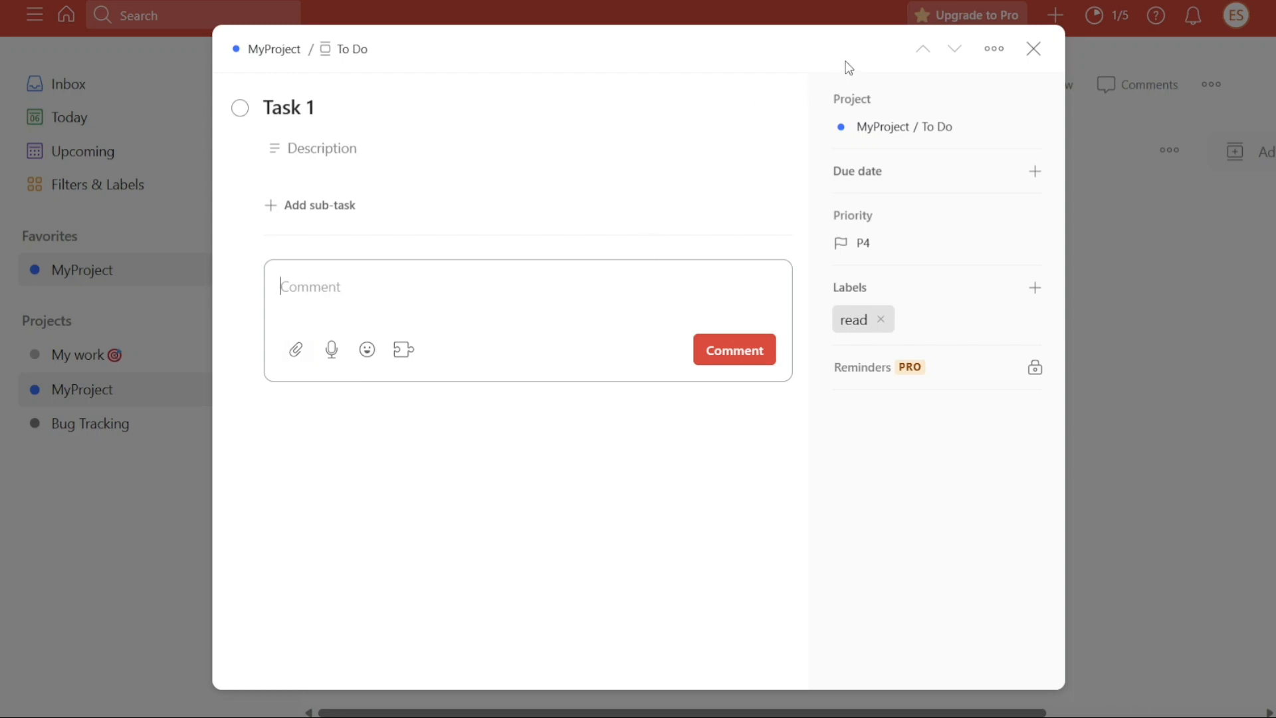
left_click(1032, 53)
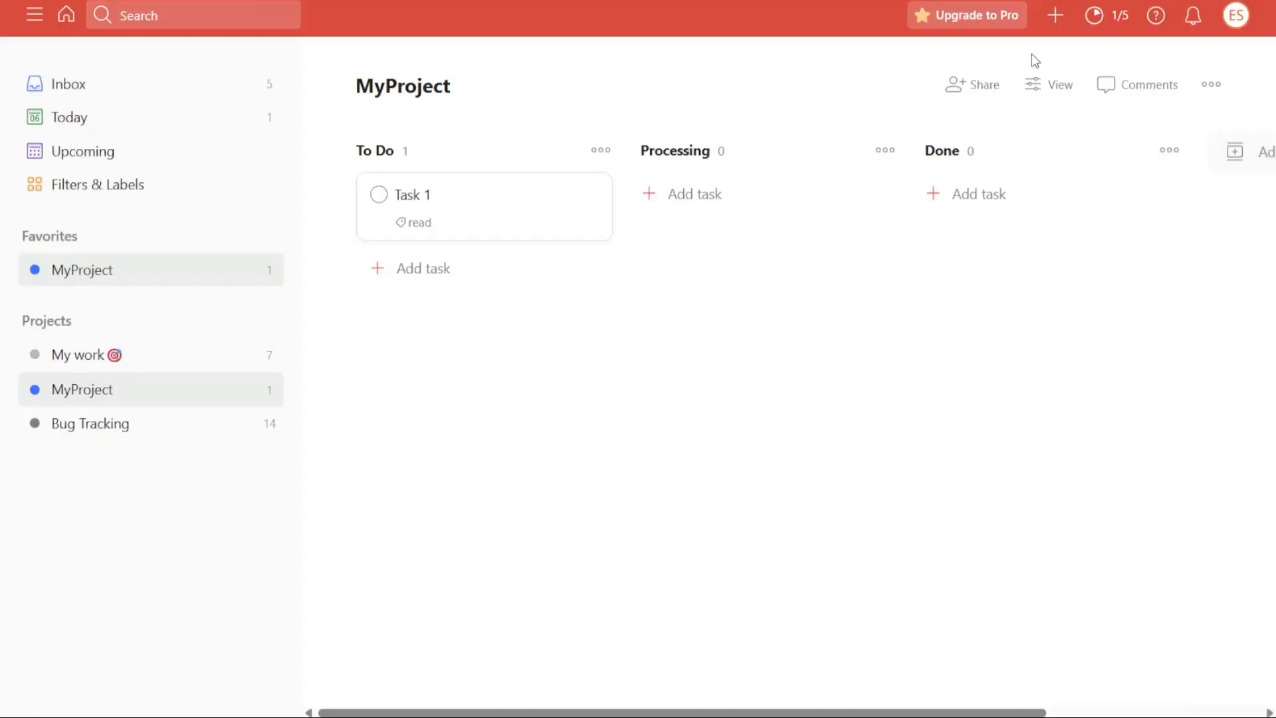